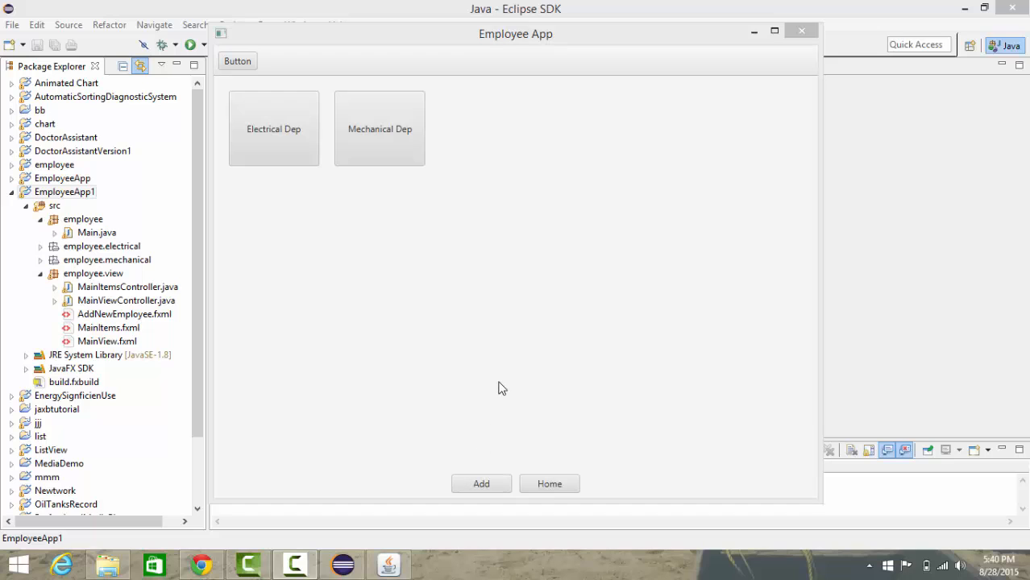
Bring up the running Employee App, view the Add New Employee form's Name and Address fields, then close it
left_click(144, 320)
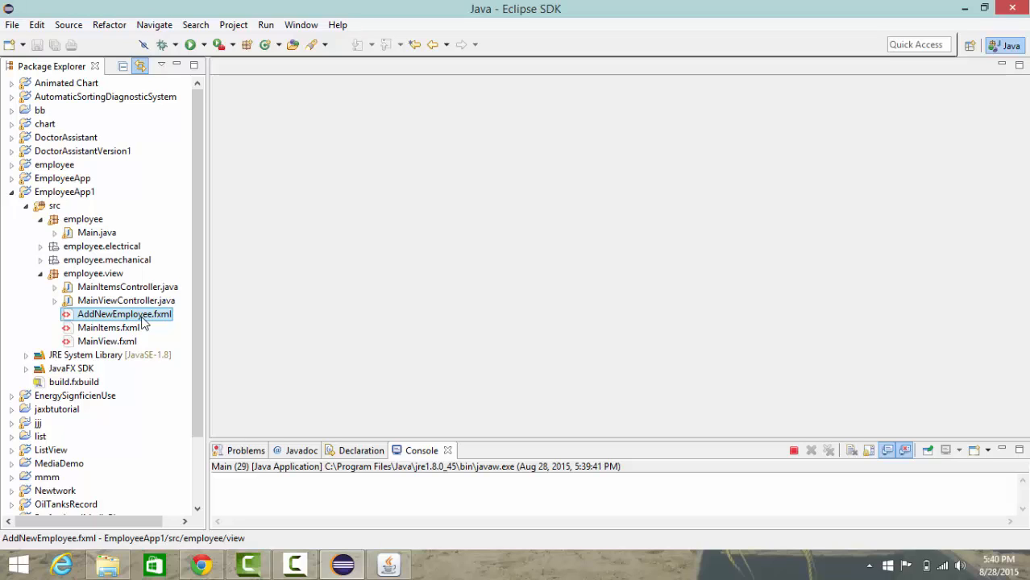
left_click(401, 564)
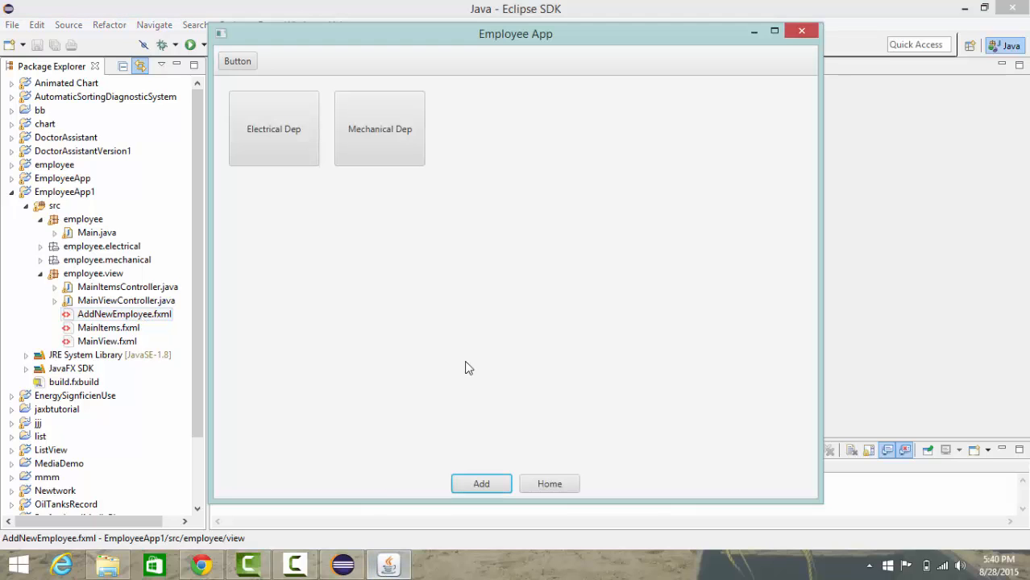
left_click(482, 483)
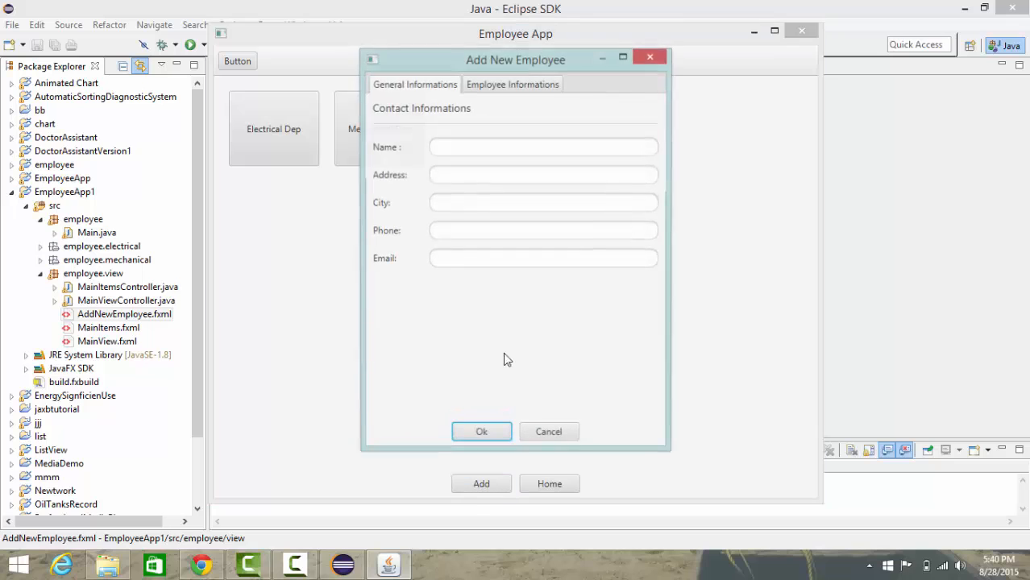
left_click(485, 147)
left_click(490, 179)
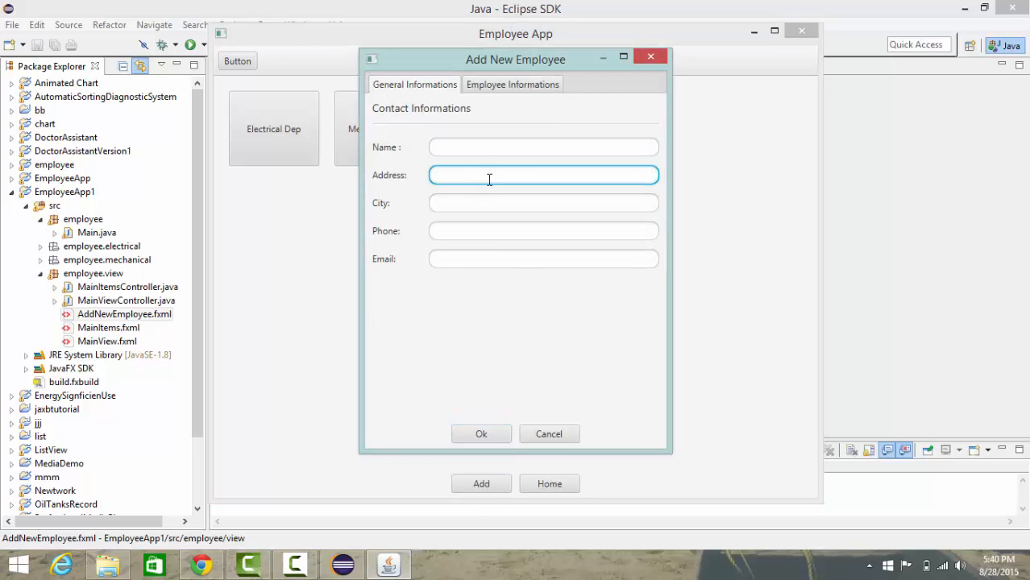
left_click(649, 56)
Close the Employee App, then create class AddNewEmployeeController in the employee.view package
left_click(792, 41)
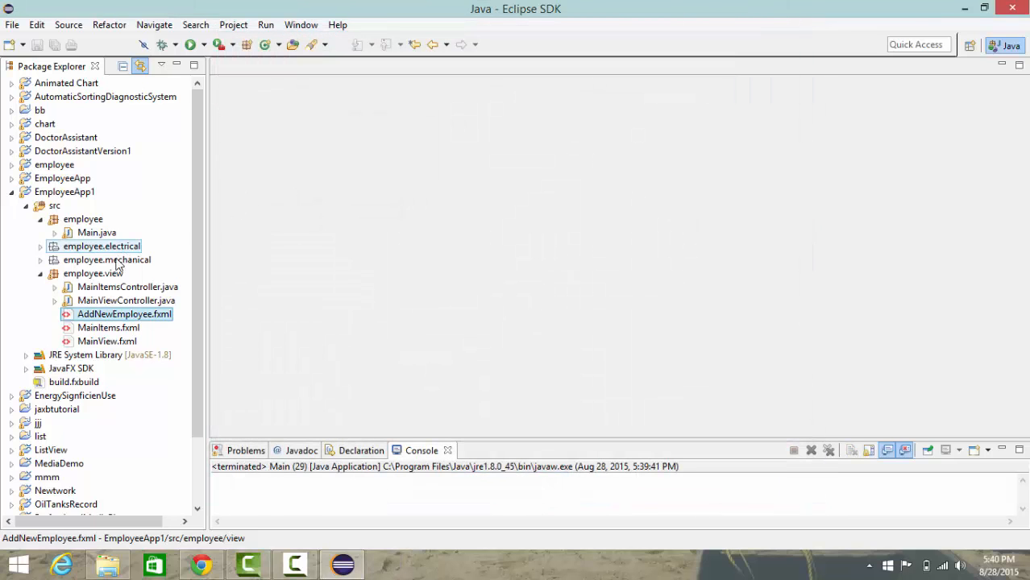
left_click(104, 274)
right_click(109, 277)
mouse_move(141, 97)
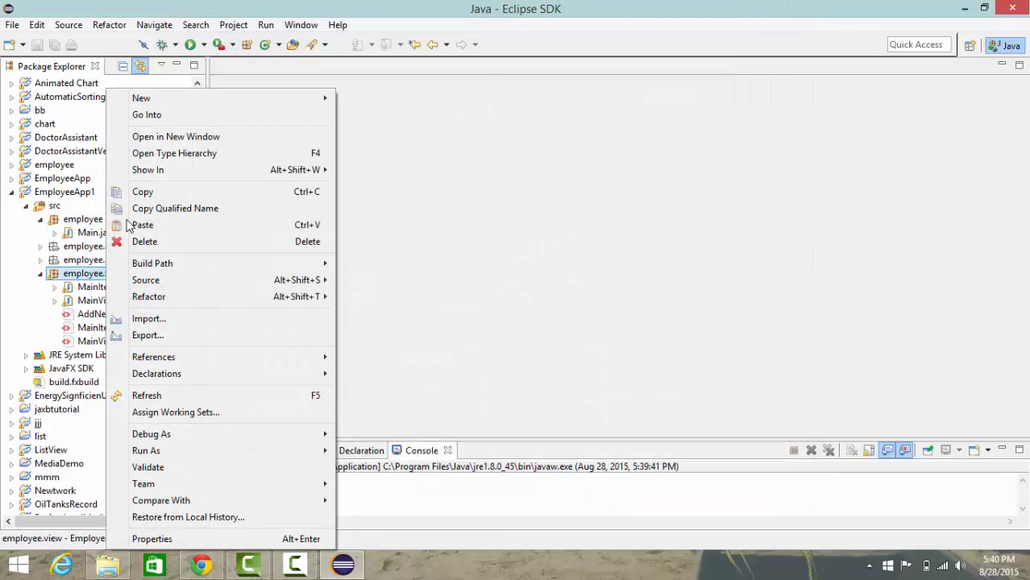
left_click(382, 153)
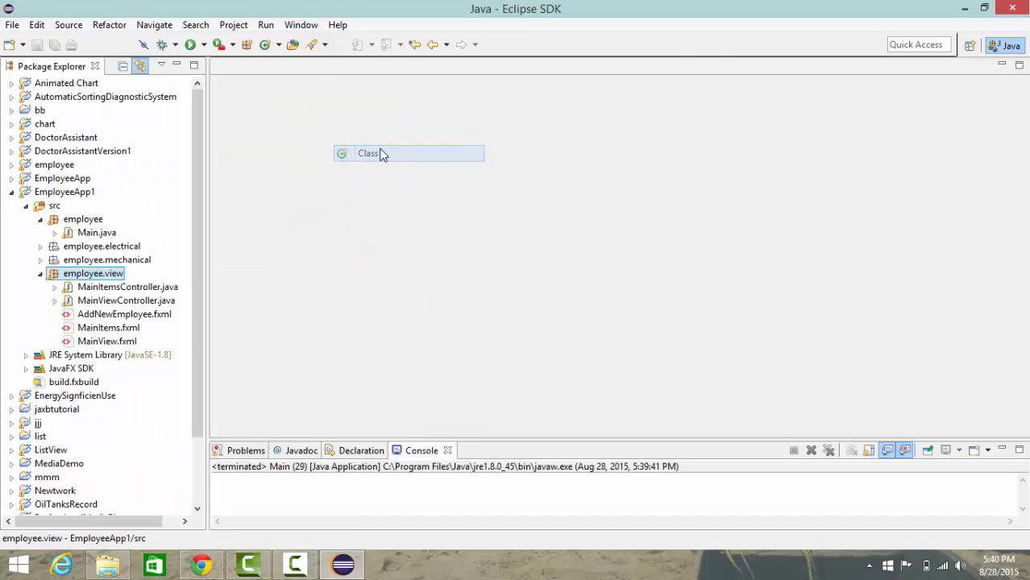
type("ddN")
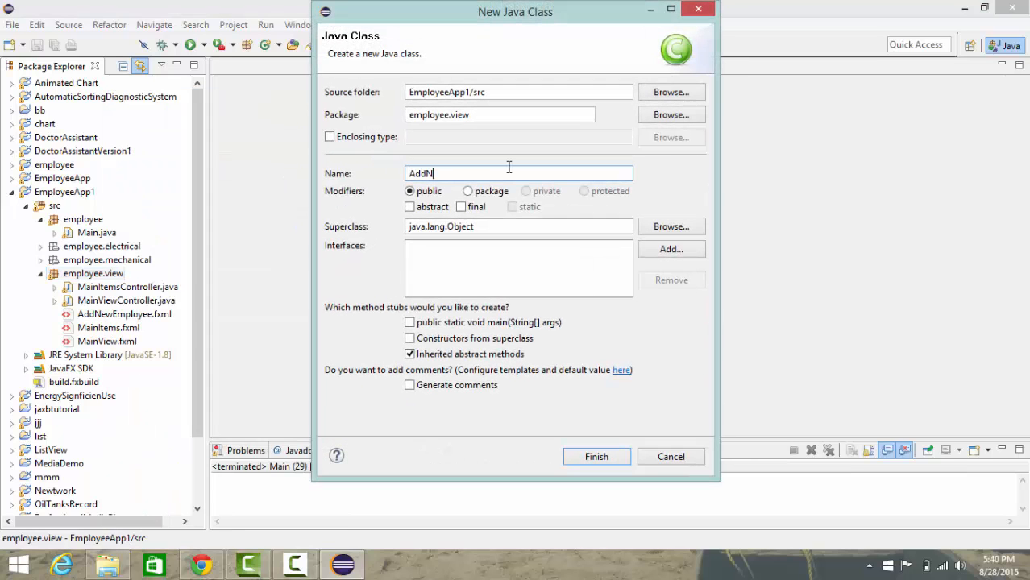
type("ewE")
type("mployeeController")
left_click(614, 456)
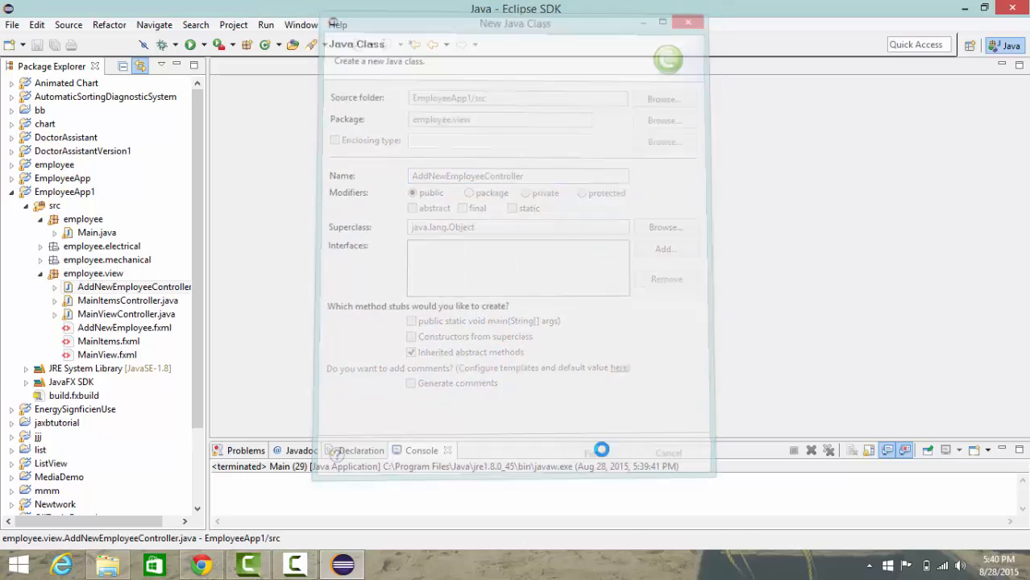
left_click(479, 109)
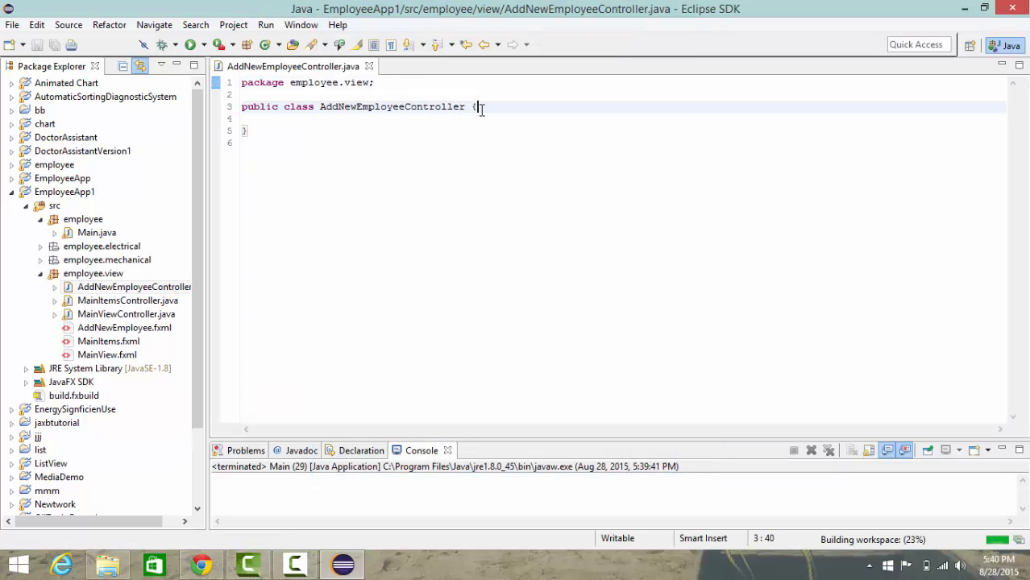
key("Return")
key("Return")
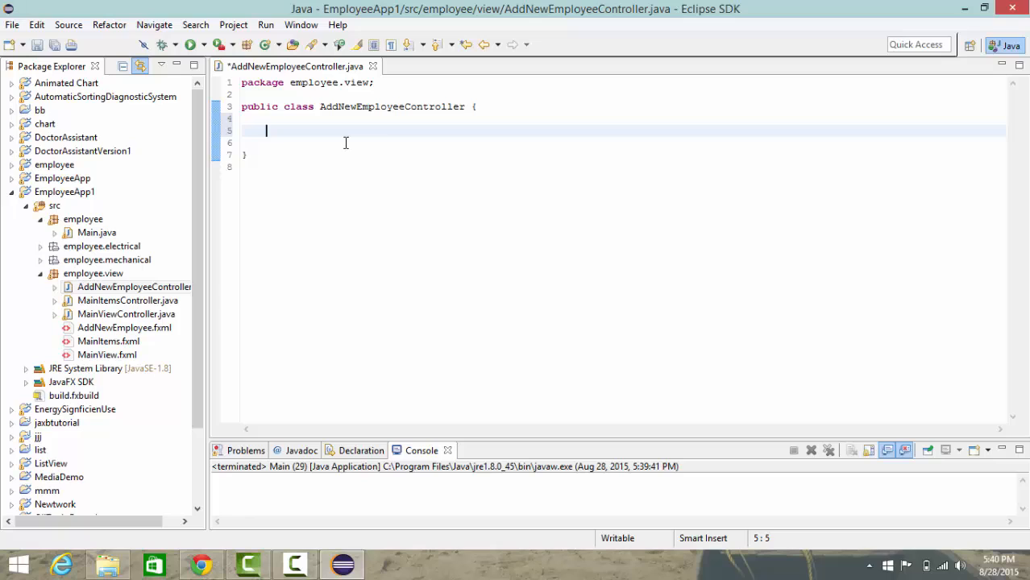
left_click(126, 328)
left_click(133, 345)
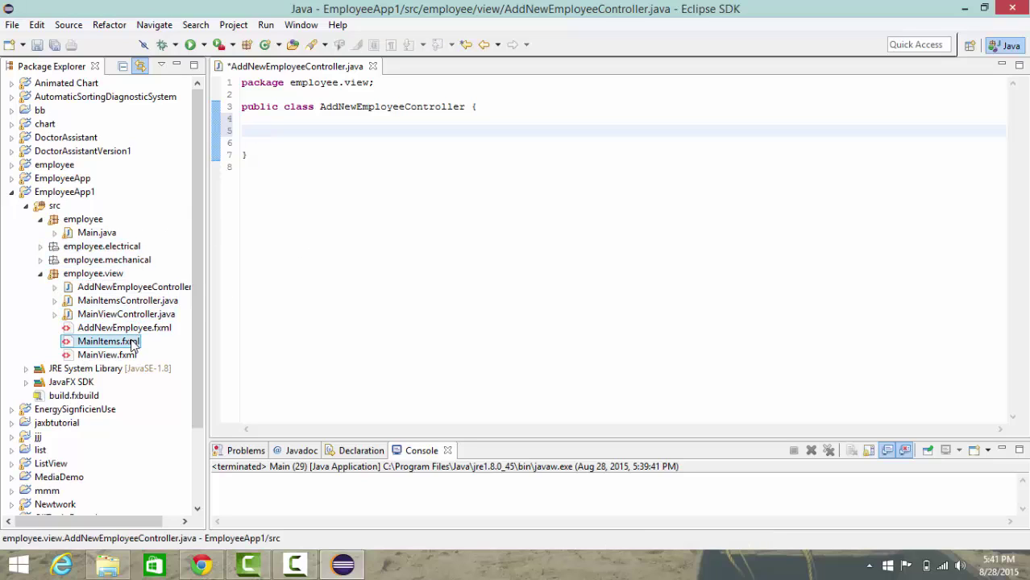
left_click(300, 135)
type("@")
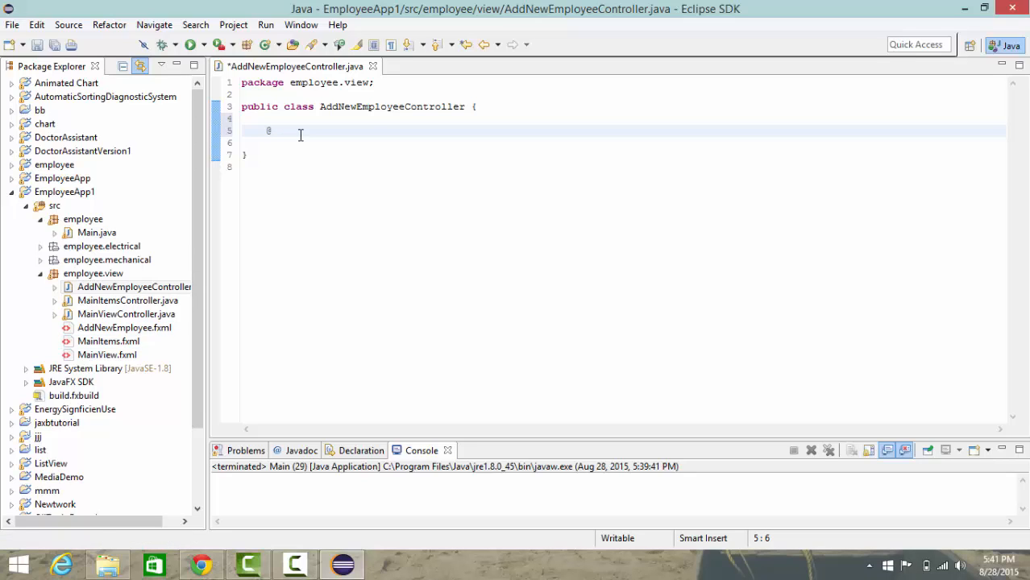
type("FXML")
key("Return")
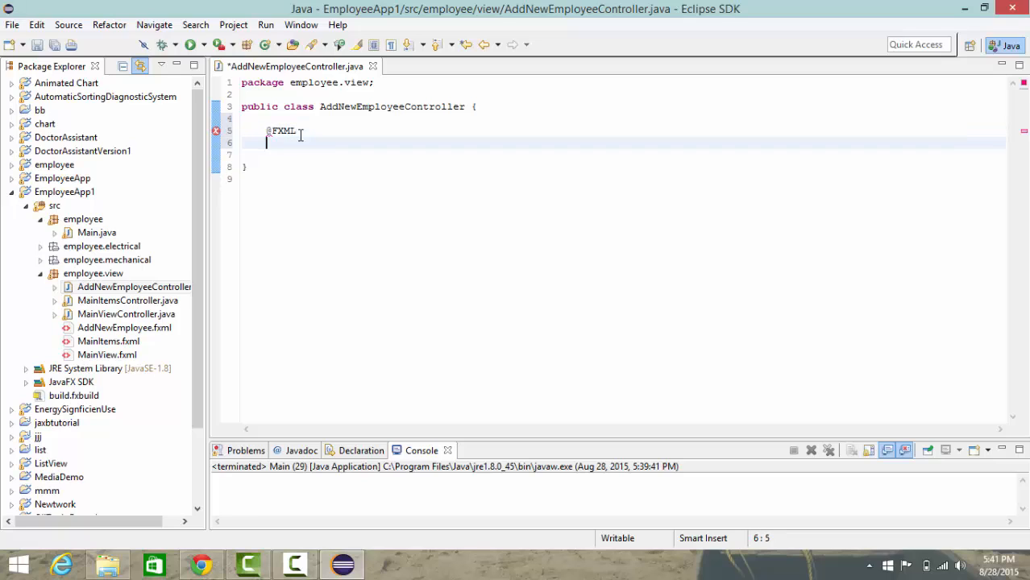
type("private T")
type("extField ")
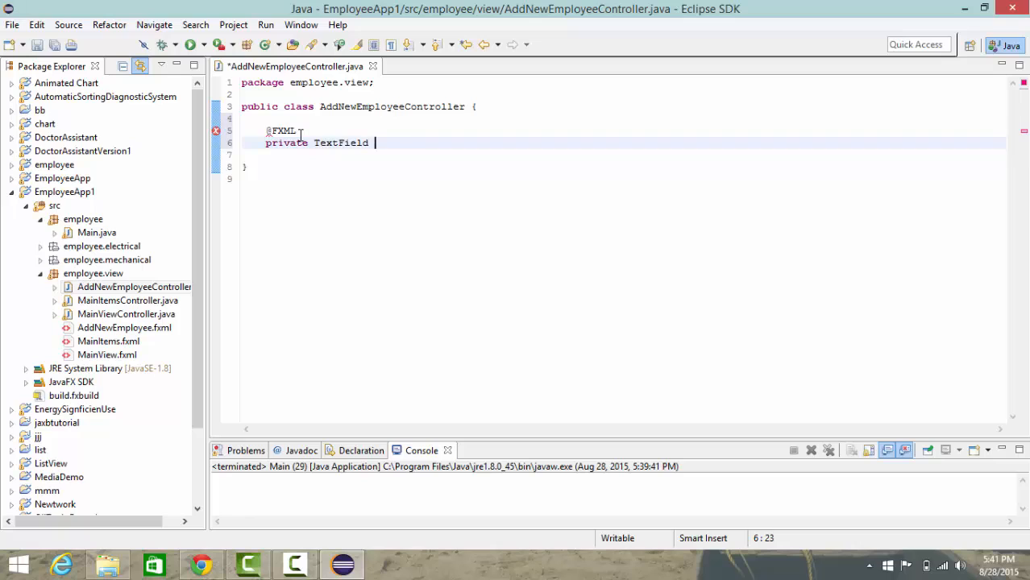
type("nameField;")
Resolve the FXML annotation and javafx.scene.control.TextField imports via quick fixes
left_click(216, 133)
double_click(317, 149)
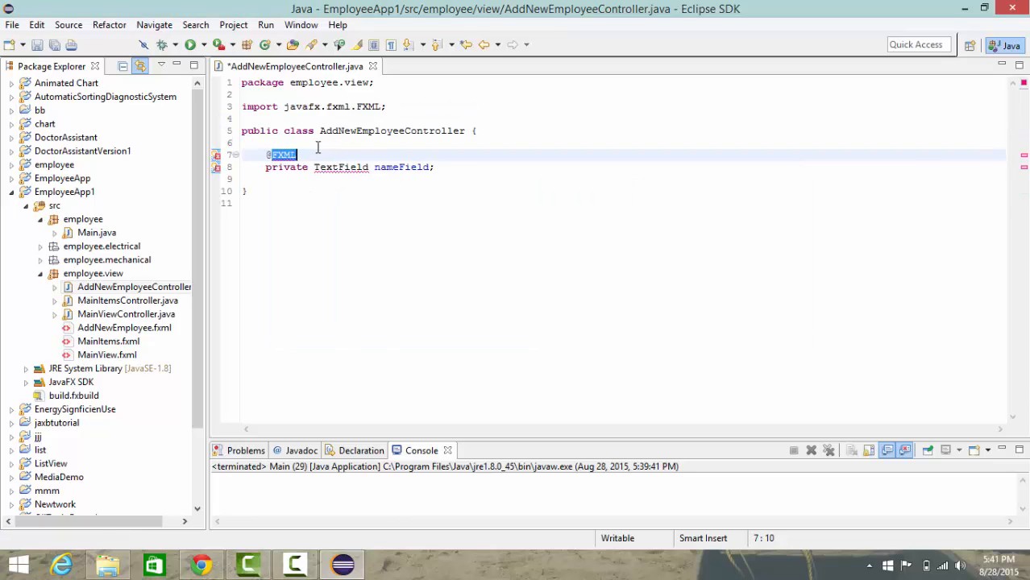
left_click(217, 169)
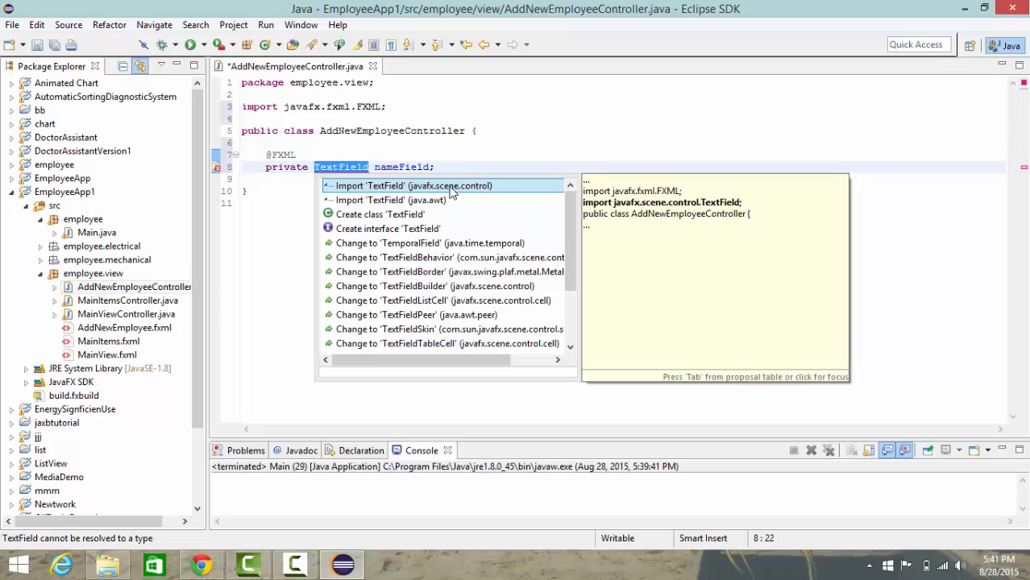
double_click(394, 188)
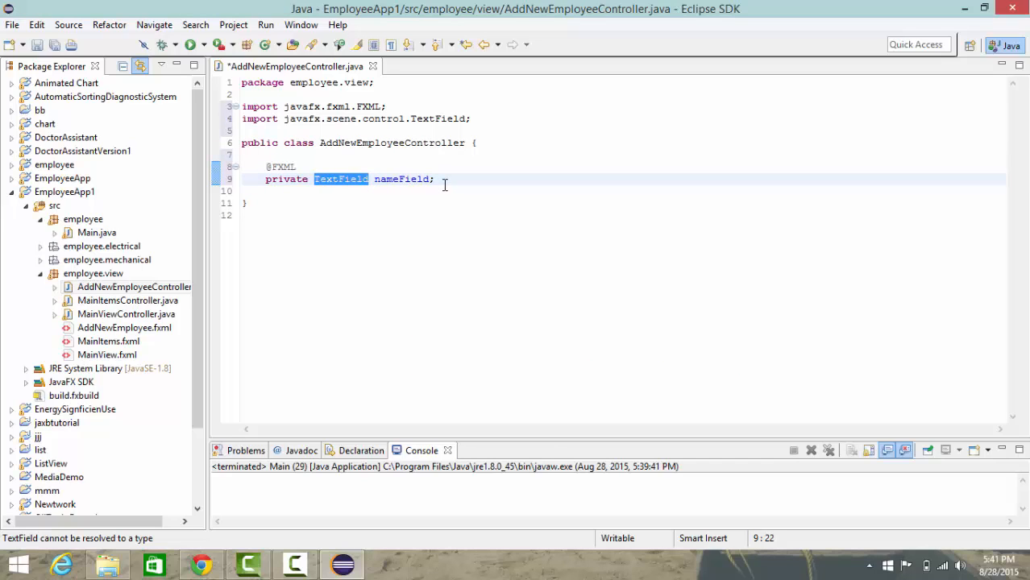
Copy the nameField declaration and paste renamed copies for addressField and cityField
left_click(440, 180)
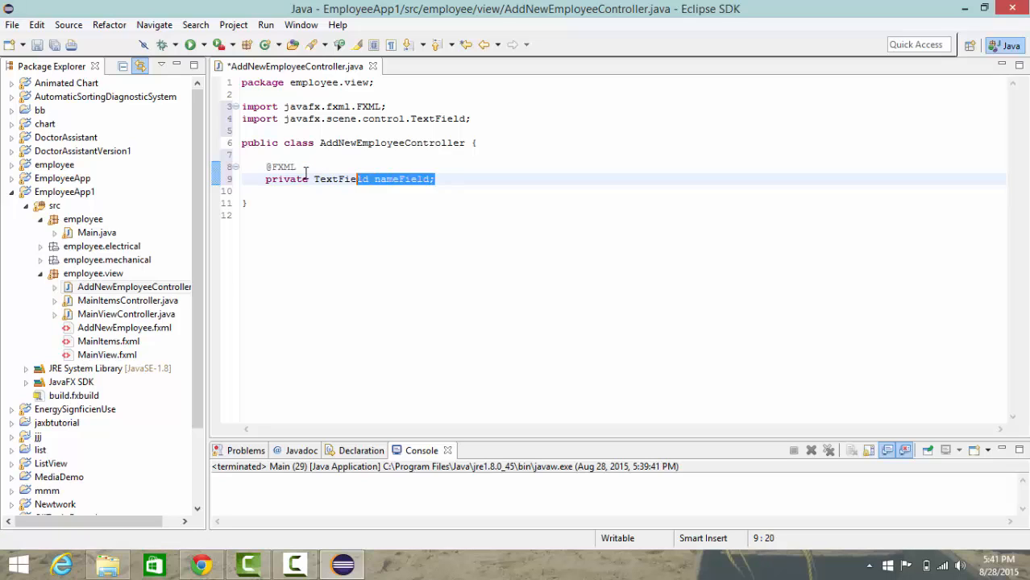
left_click_drag(440, 181, 269, 168)
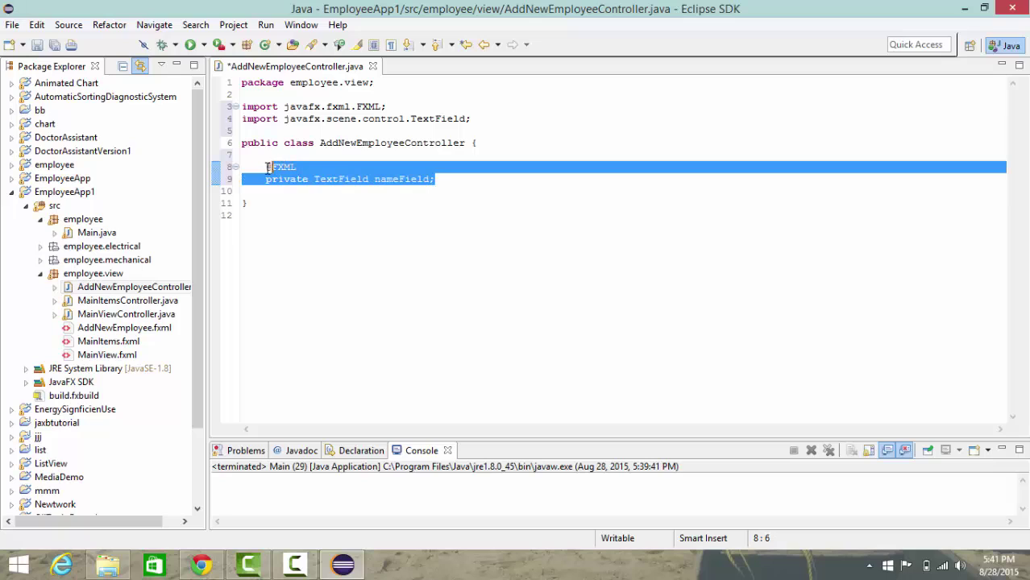
key("ctrl+c")
left_click(442, 179)
key("Return")
key("ctrl+v")
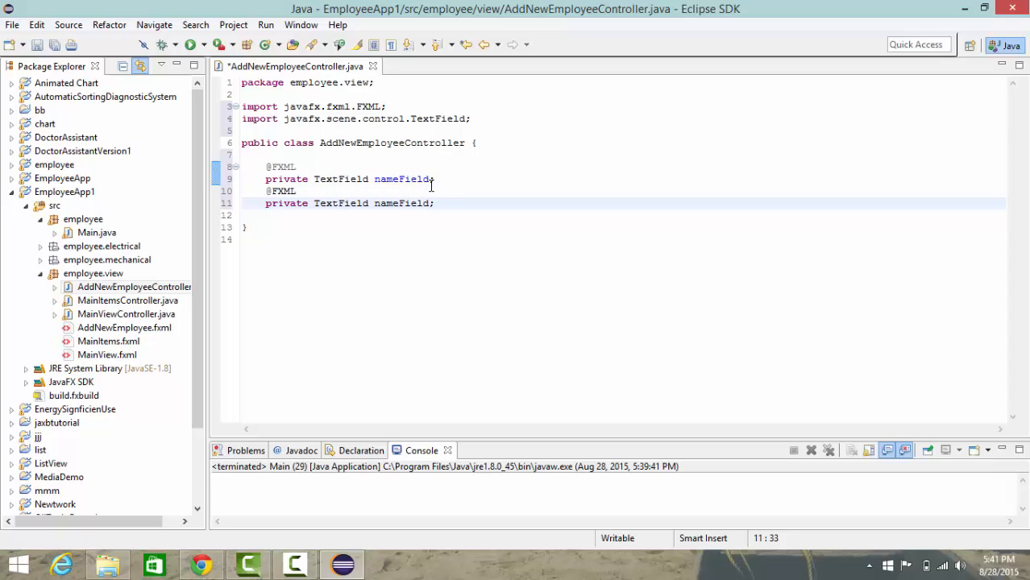
left_click(399, 205)
key("BackSpace")
key("BackSpace")
key("BackSpace")
key("BackSpace")
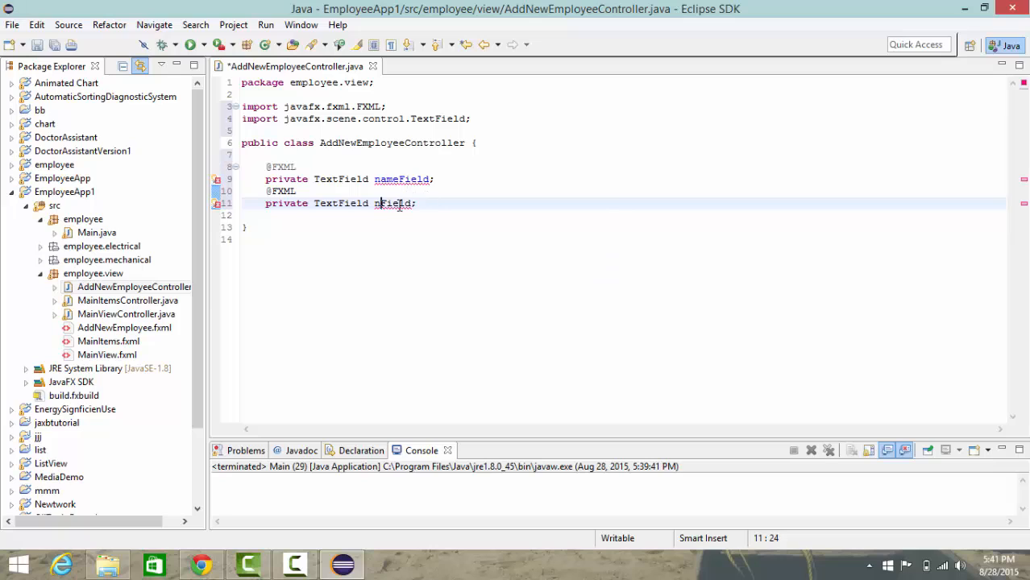
type("addre")
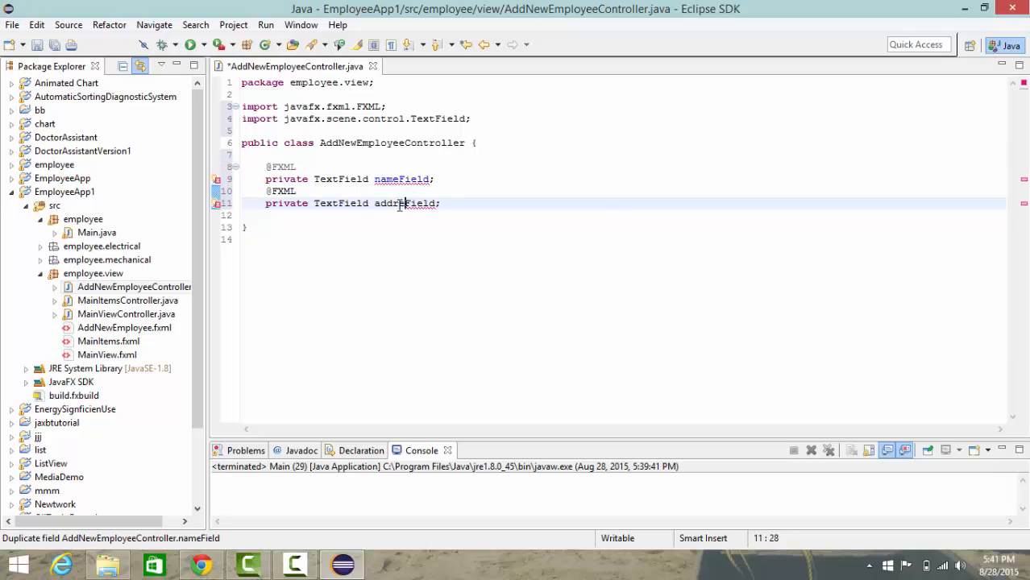
type("ss")
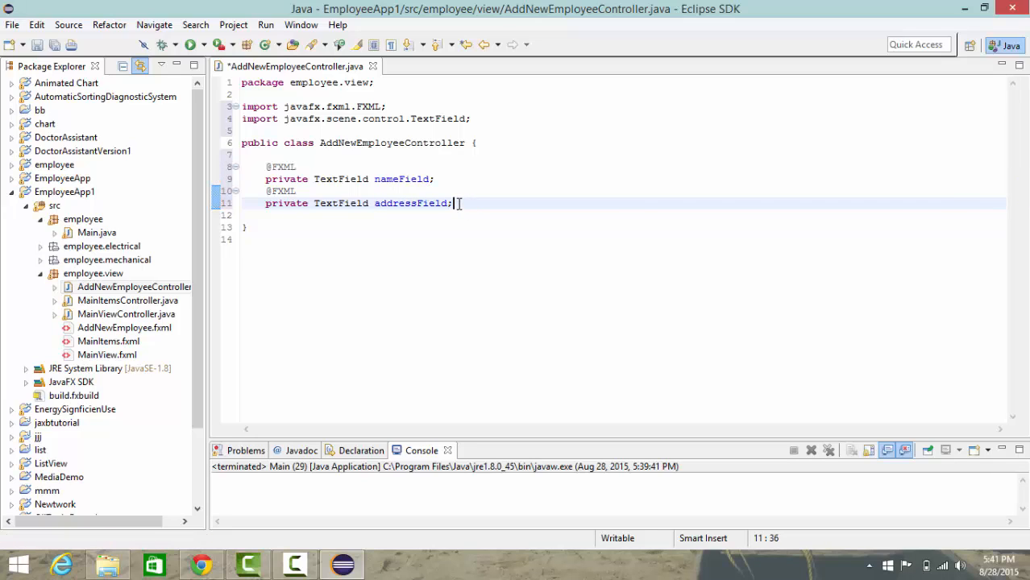
key("Return")
key("ctrl+v")
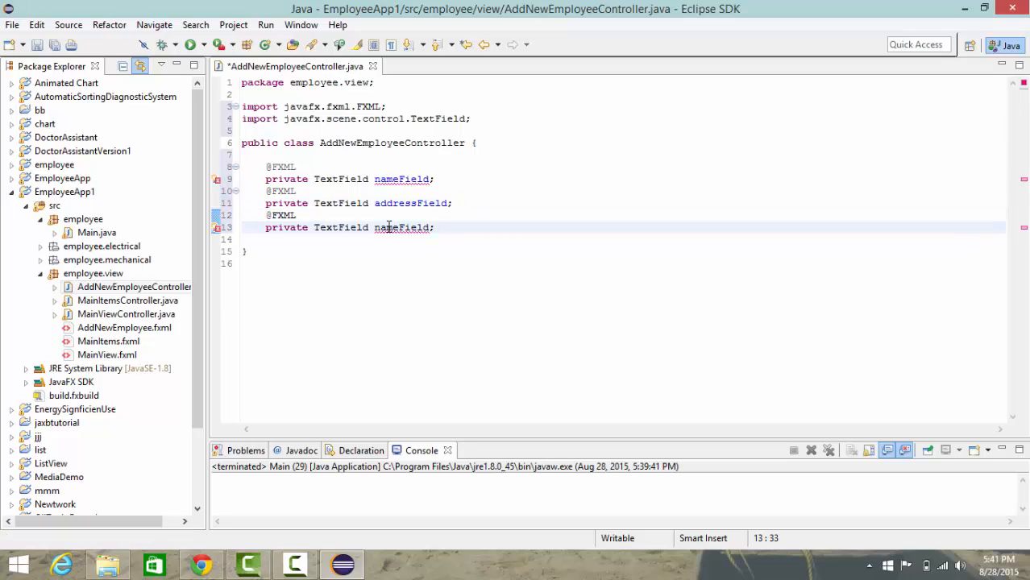
left_click(398, 228)
key("BackSpace")
key("BackSpace")
key("BackSpace")
key("BackSpace")
type("city")
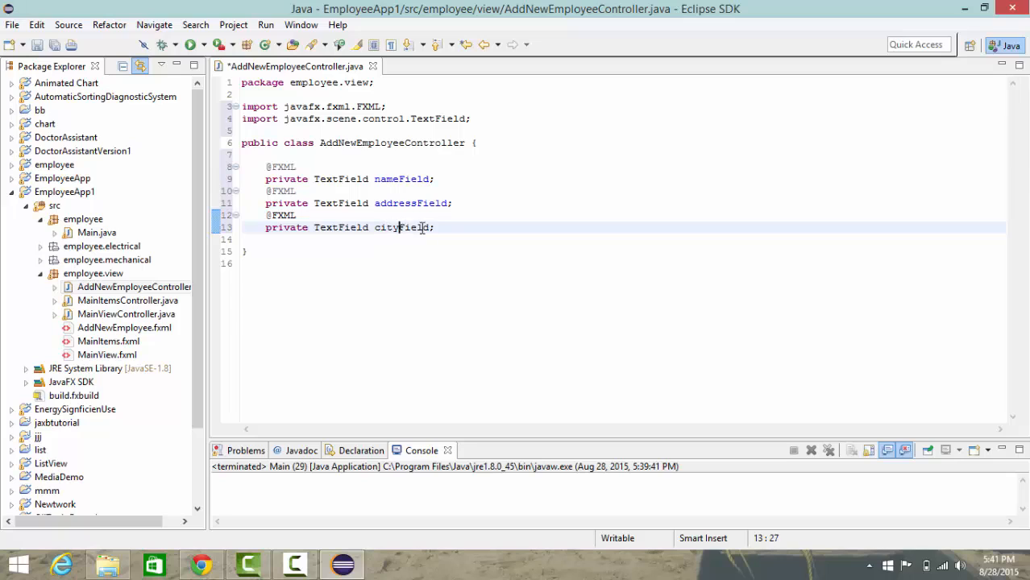
Paste two more copies renamed phoneField and emailField, then save the controller
key("Return")
key("ctrl+v")
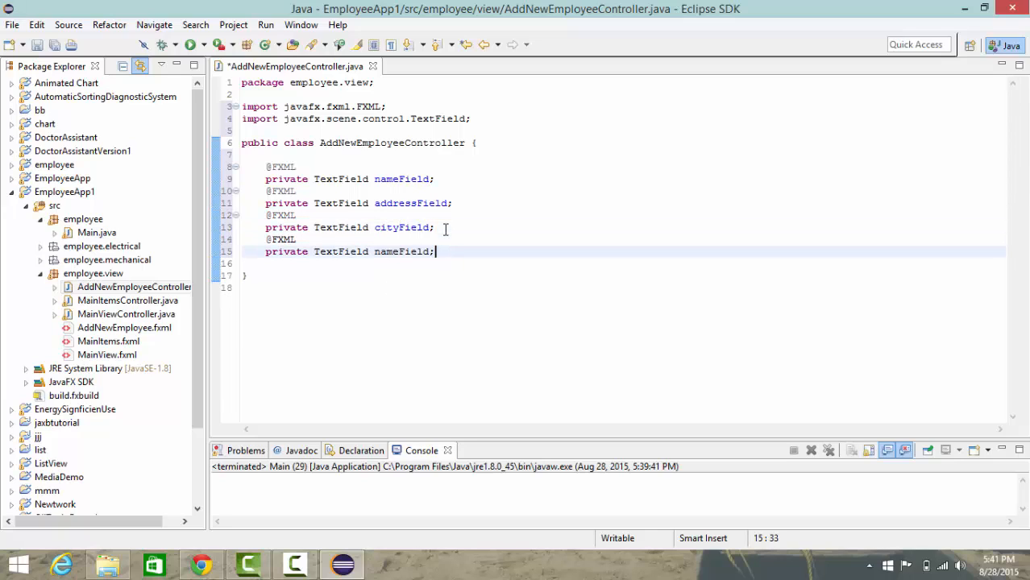
left_click(398, 253)
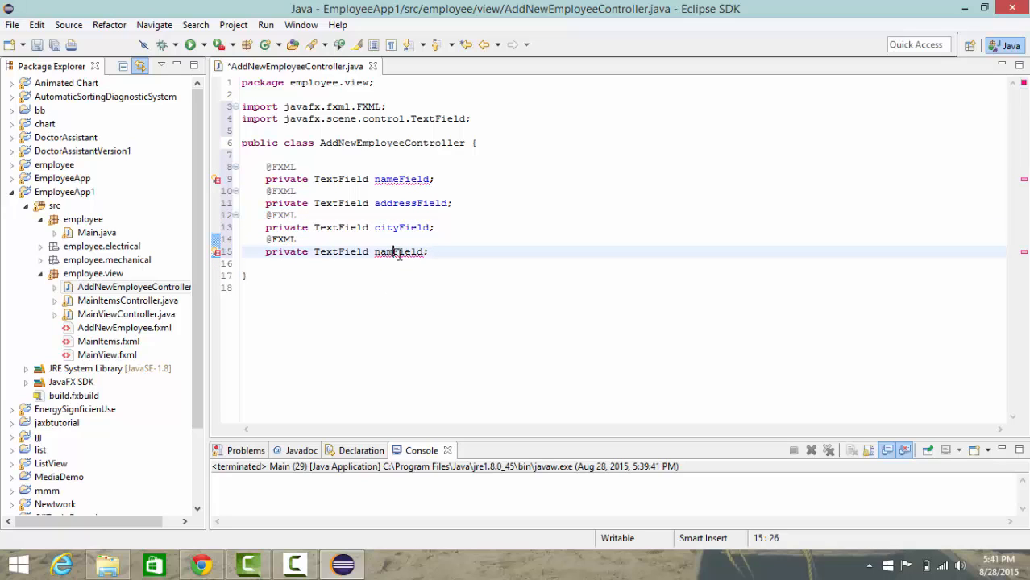
key("BackSpace")
key("BackSpace")
key("BackSpace")
type("ph")
type("one")
key("BackSpace")
key("BackSpace")
key("BackSpace")
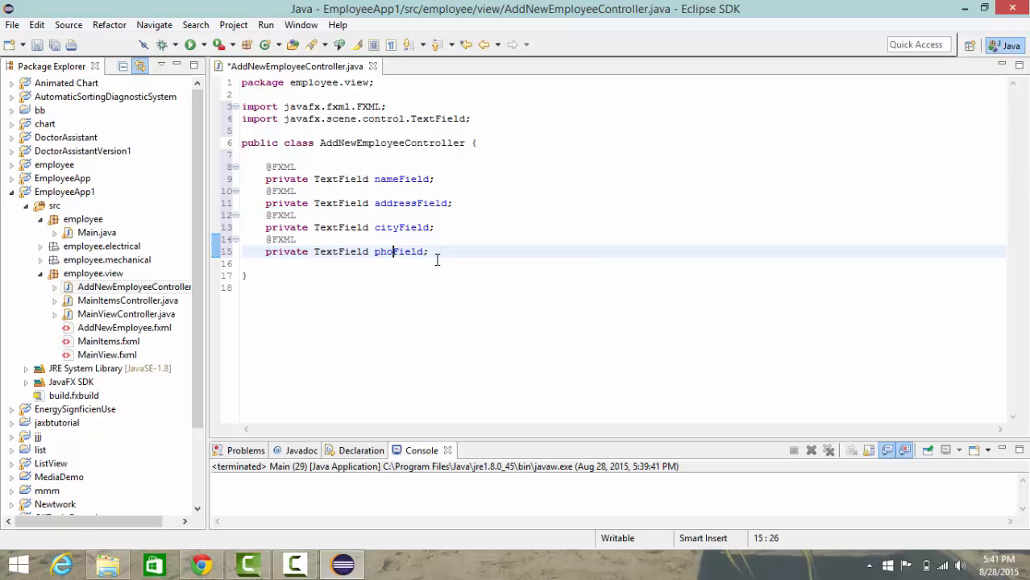
type("one")
left_click(455, 255)
key("Return")
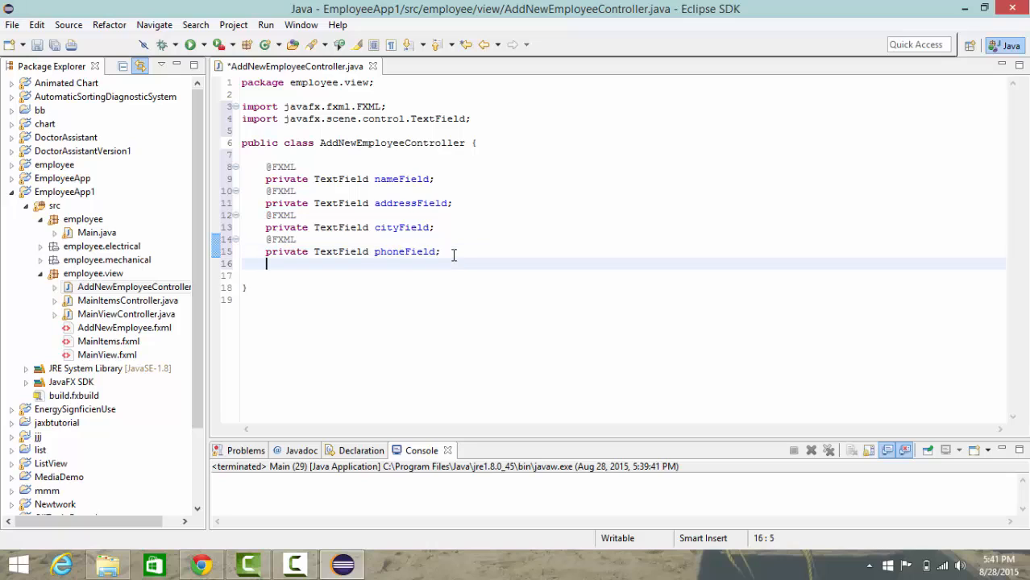
key("ctrl+v")
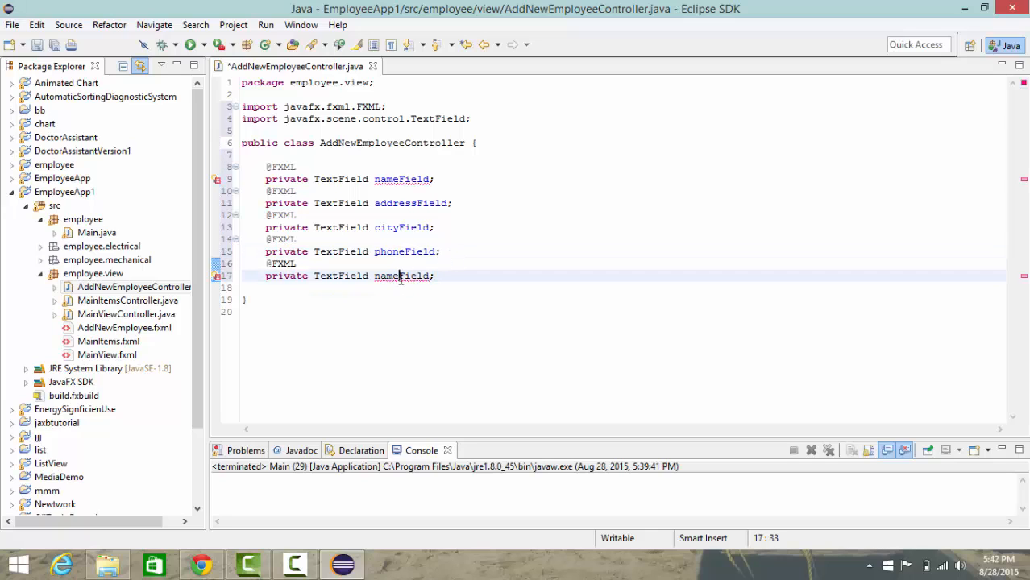
left_click(401, 279)
key("BackSpace")
key("BackSpace")
key("BackSpace")
key("BackSpace")
type("ema")
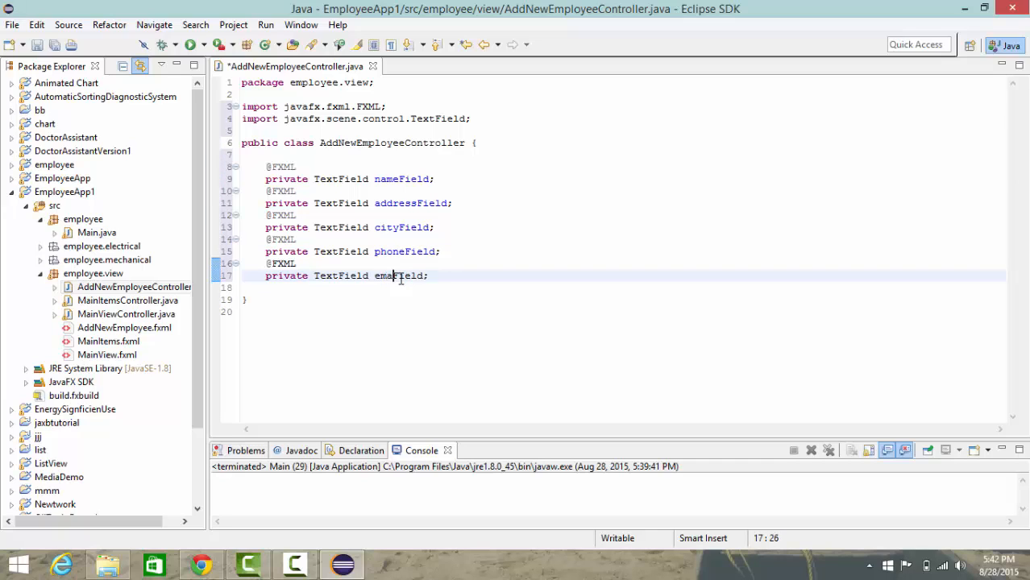
type("il")
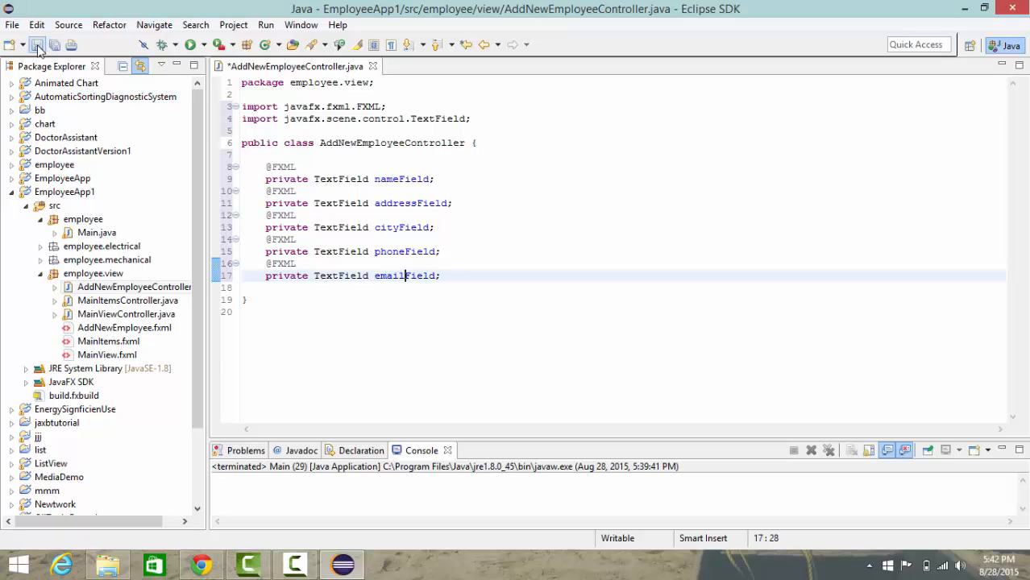
left_click(37, 46)
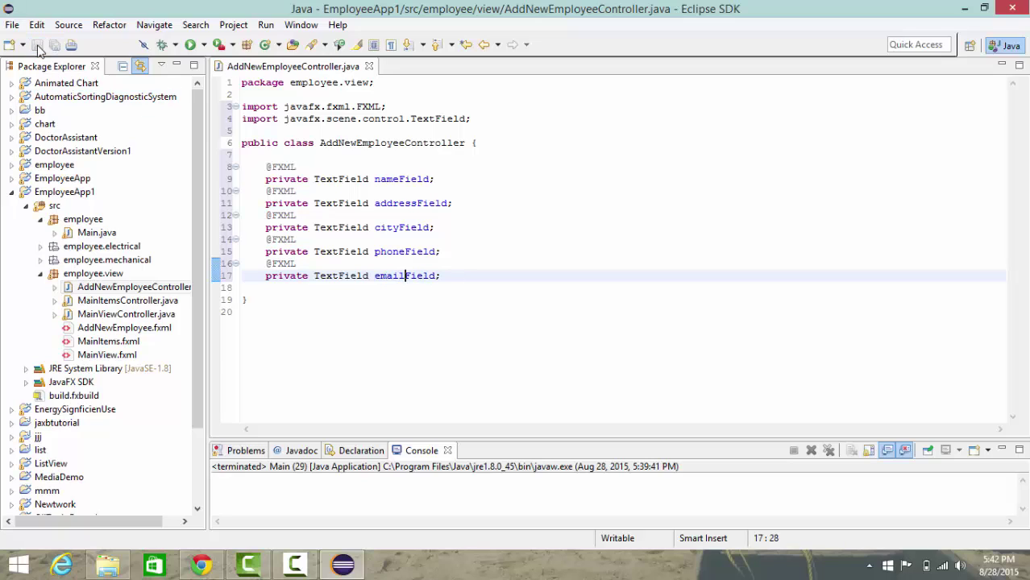
Close the controller editor and open AddNewEmployee.fxml with Scene Builder
left_click(369, 67)
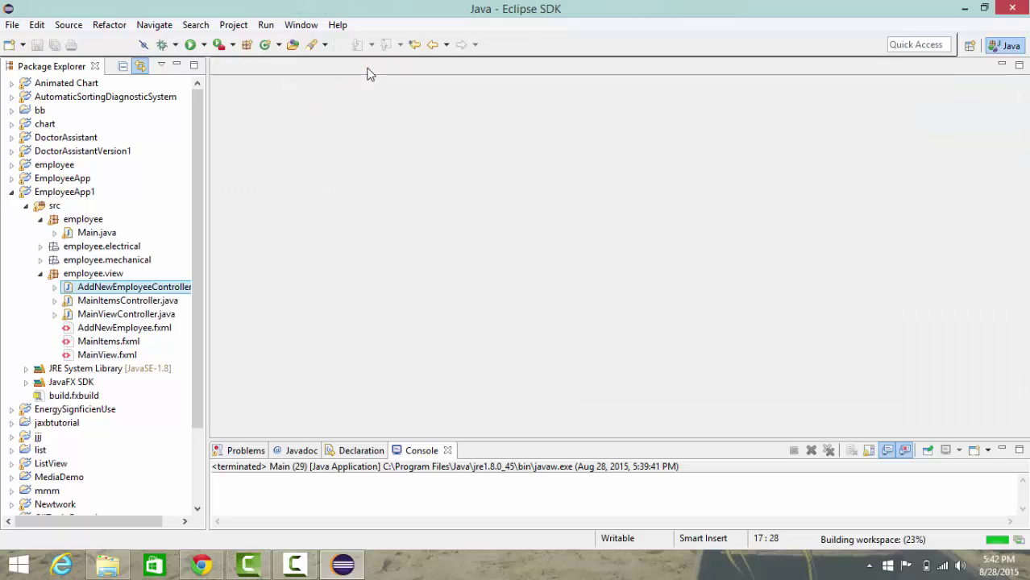
right_click(145, 333)
left_click(227, 144)
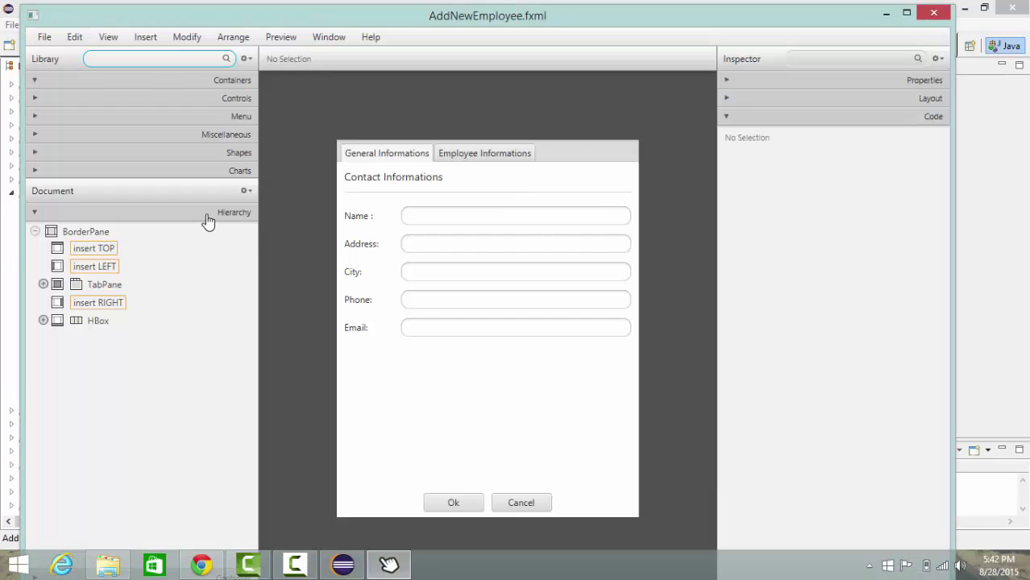
Choose employee.view.AddNewEmployeeController as the Controller class in the Document panel
left_click(207, 215)
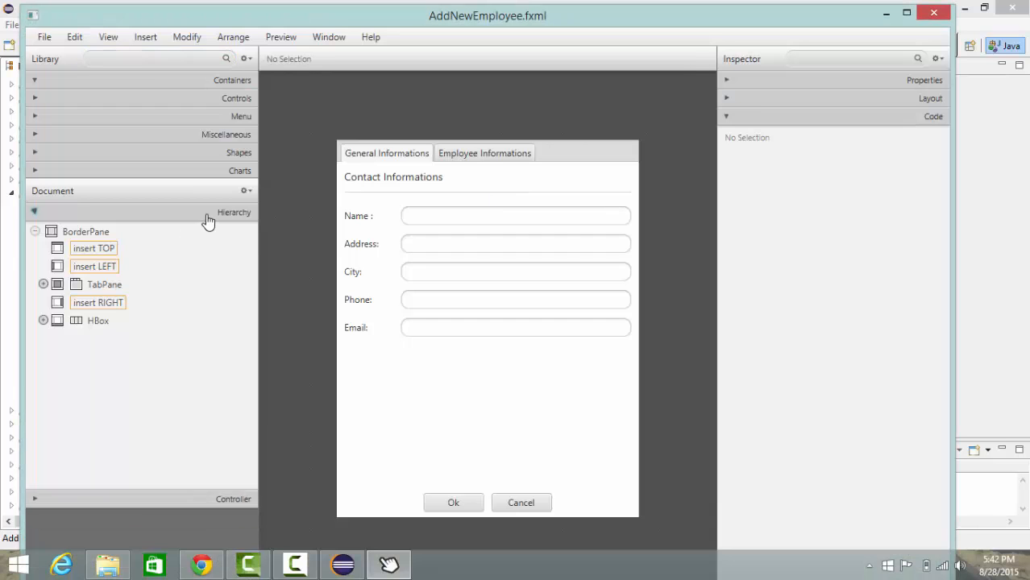
left_click(201, 231)
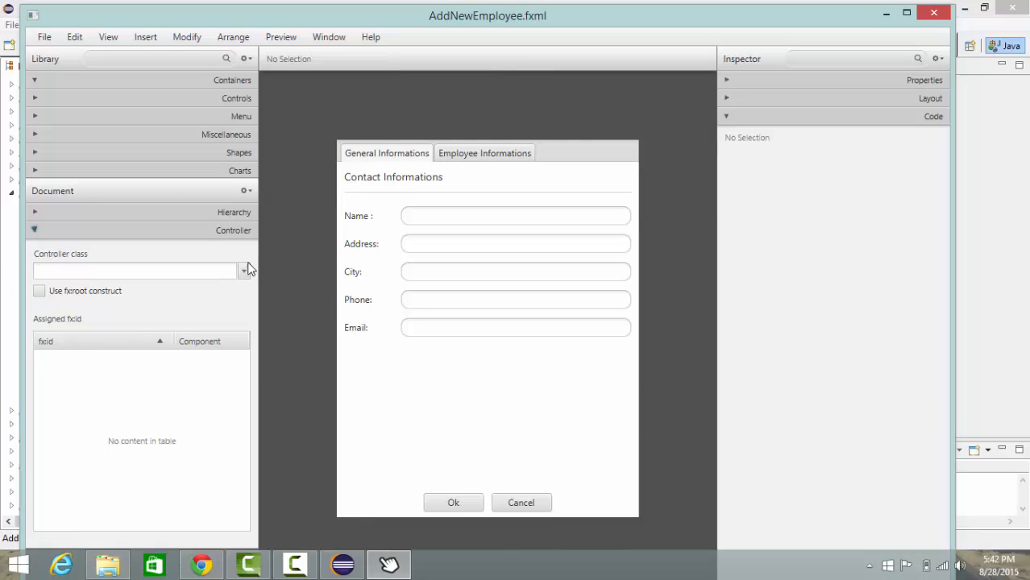
left_click(244, 272)
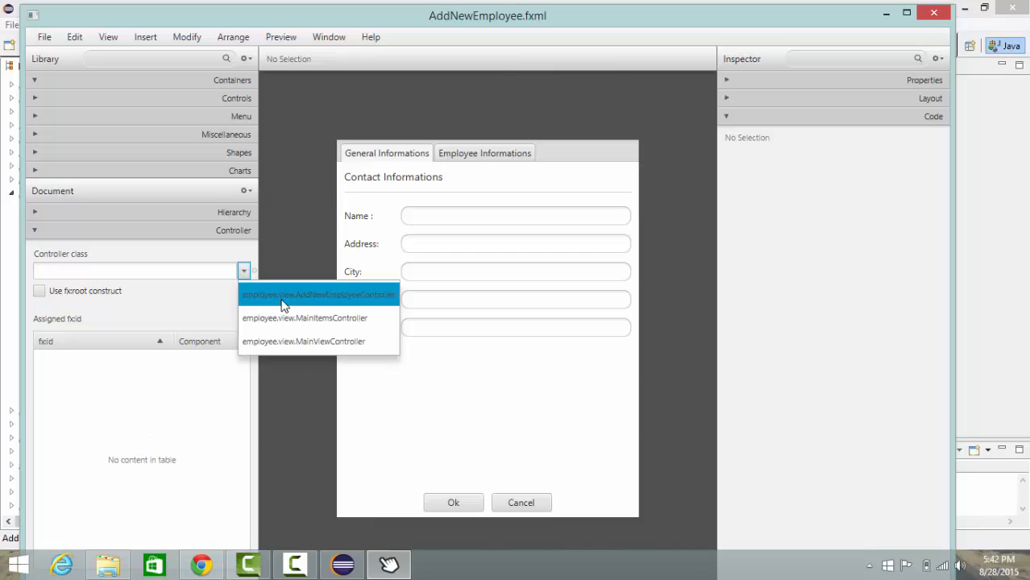
left_click(345, 295)
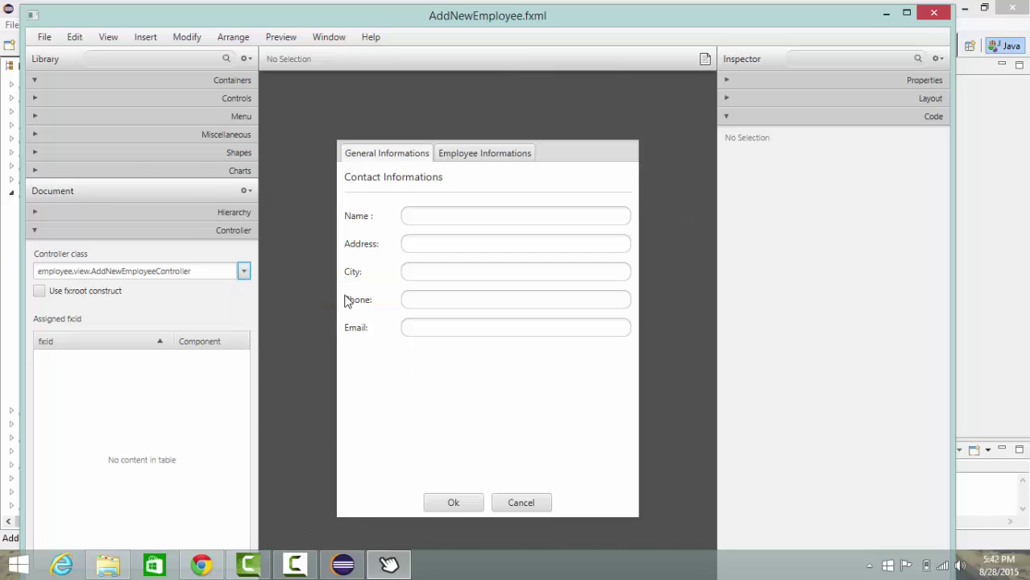
Assign fx:id nameField to the Name text field
left_click(476, 218)
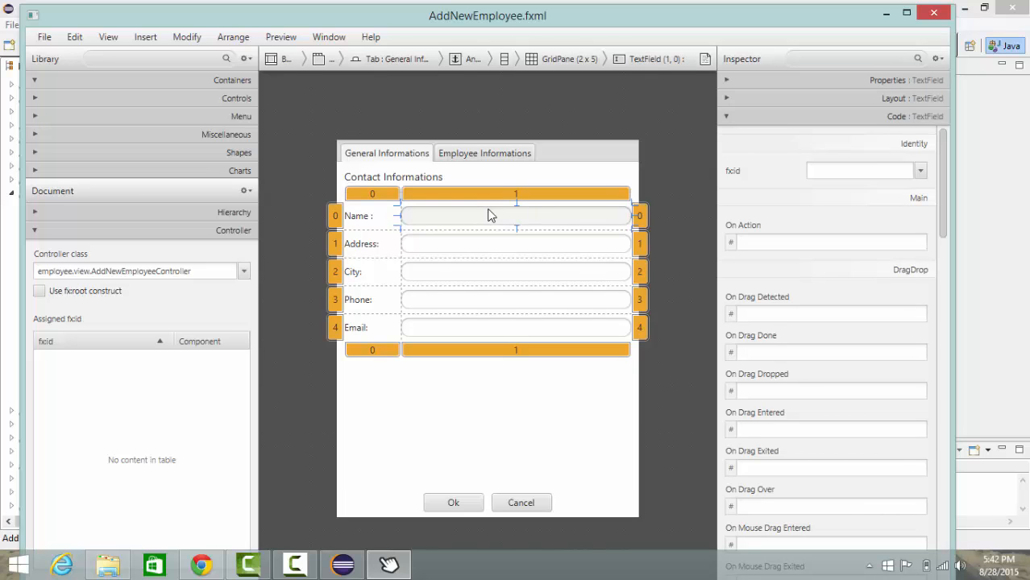
left_click(920, 171)
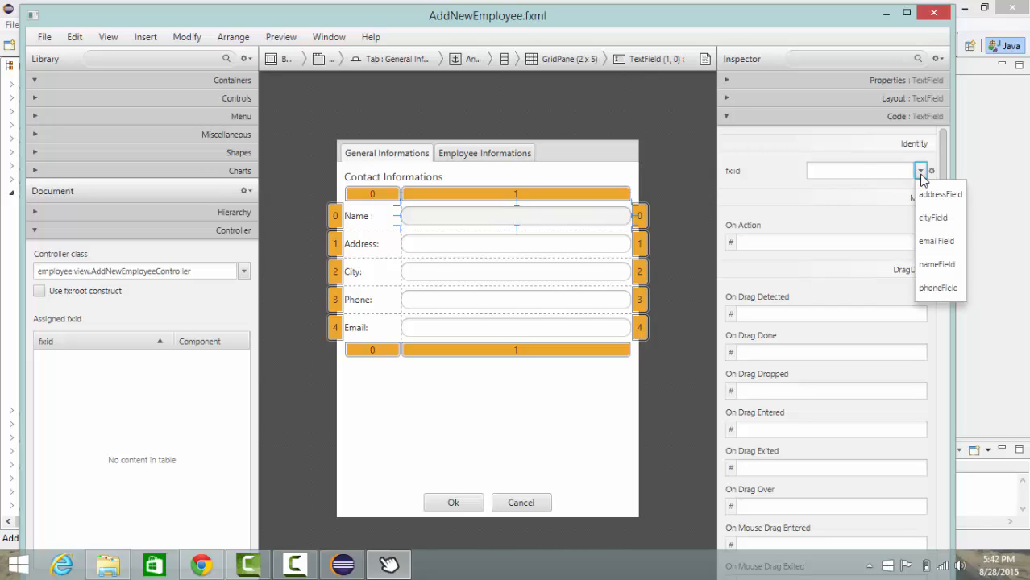
left_click(933, 262)
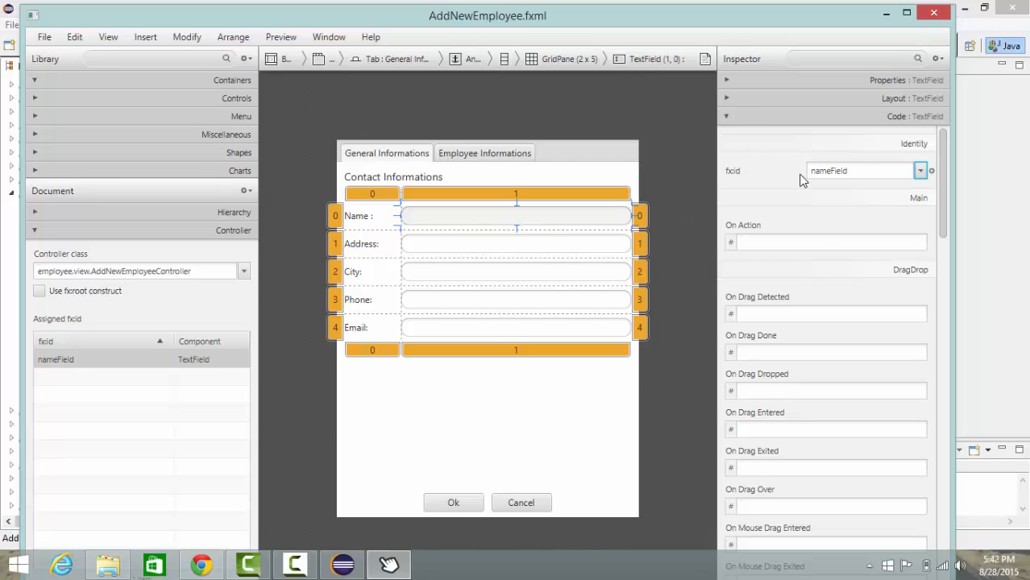
Check field names in AddNewEmployeeController.java in Eclipse, return and select the Address field
left_click(332, 565)
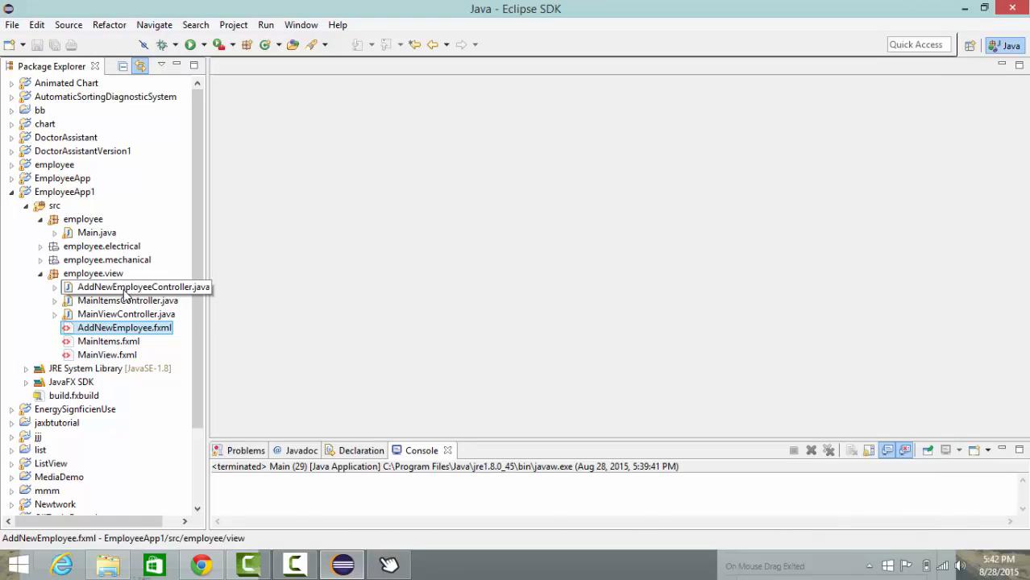
left_click(125, 290)
double_click(124, 295)
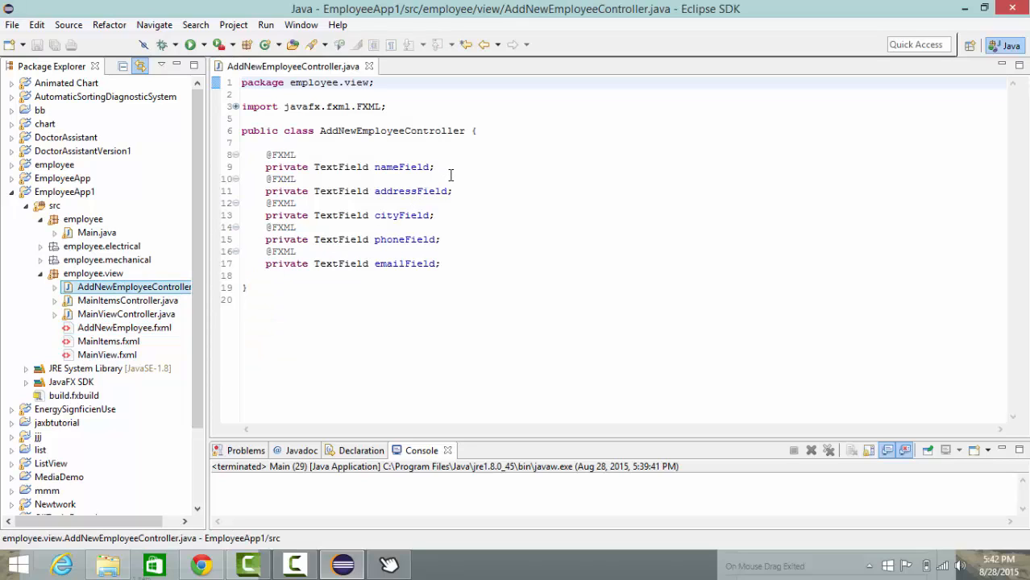
left_click(390, 564)
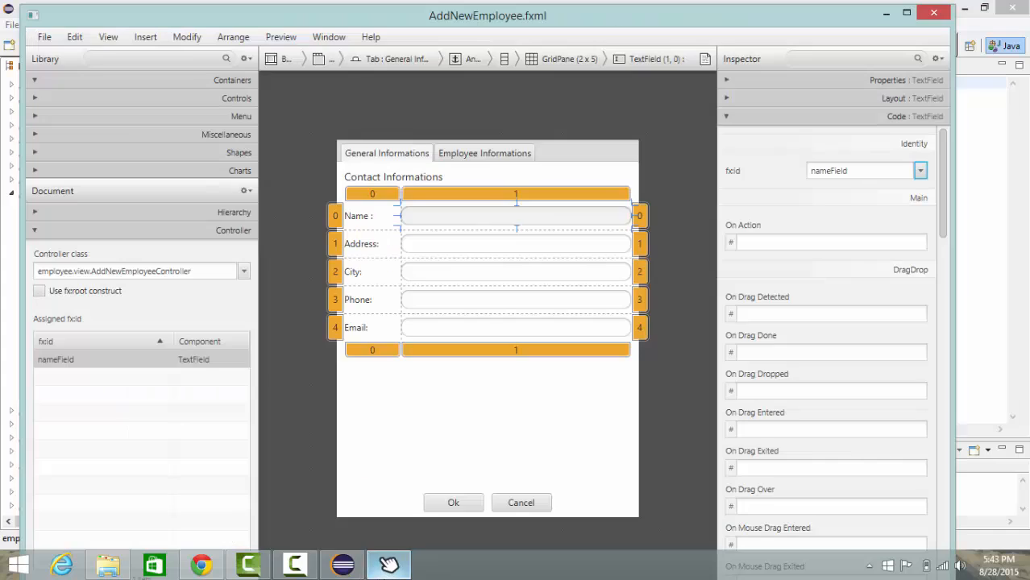
left_click(578, 247)
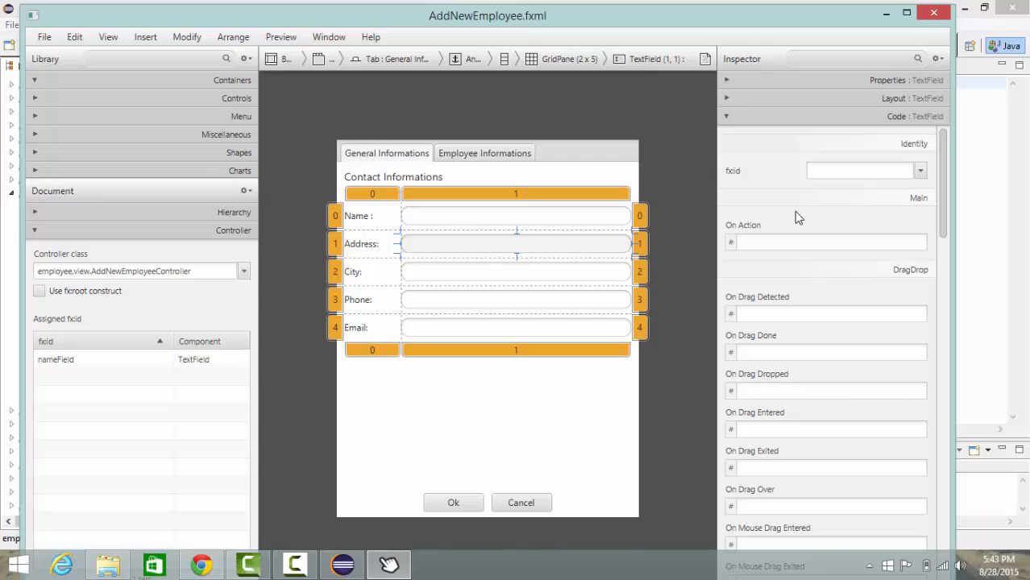
Assign fx:ids addressField, cityField, phoneField and emailField to the Address, City, Phone and Email fields
left_click(920, 171)
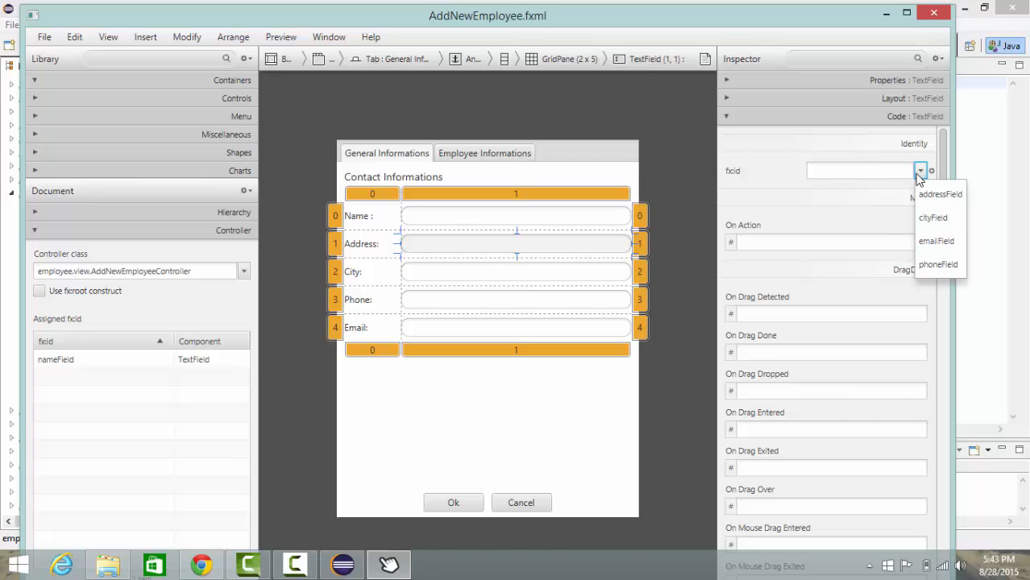
left_click(940, 195)
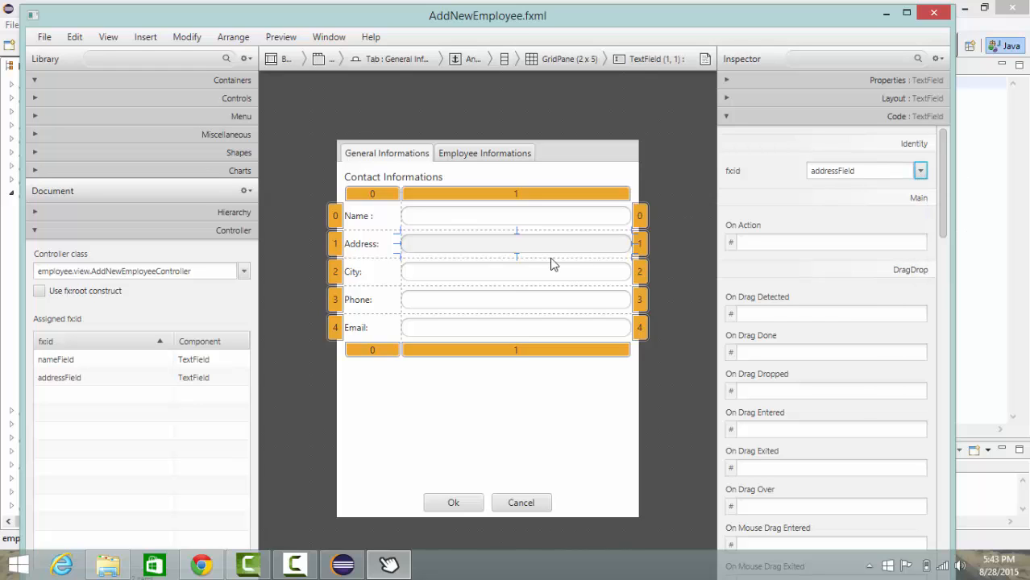
left_click(526, 271)
left_click(917, 172)
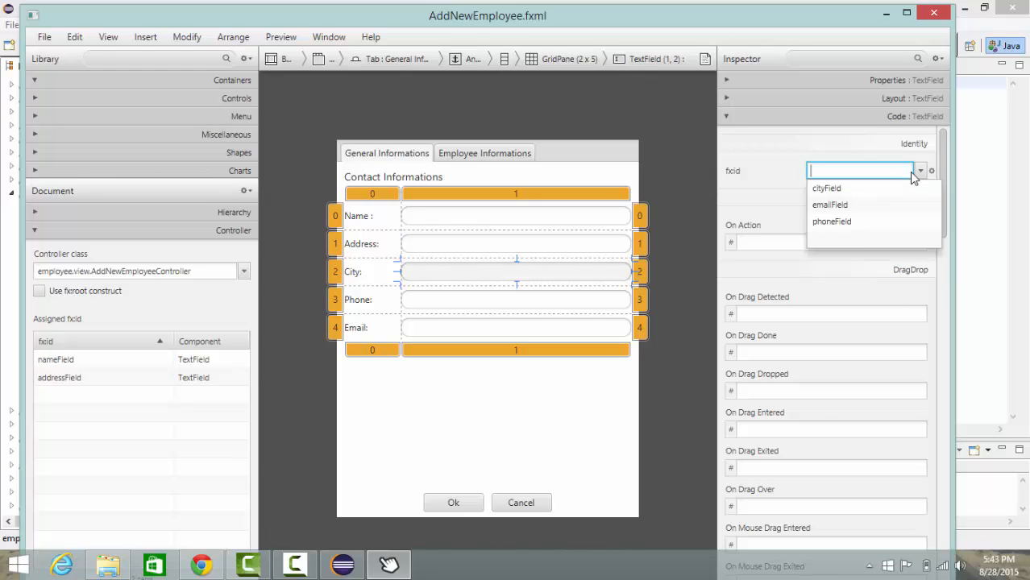
left_click(862, 187)
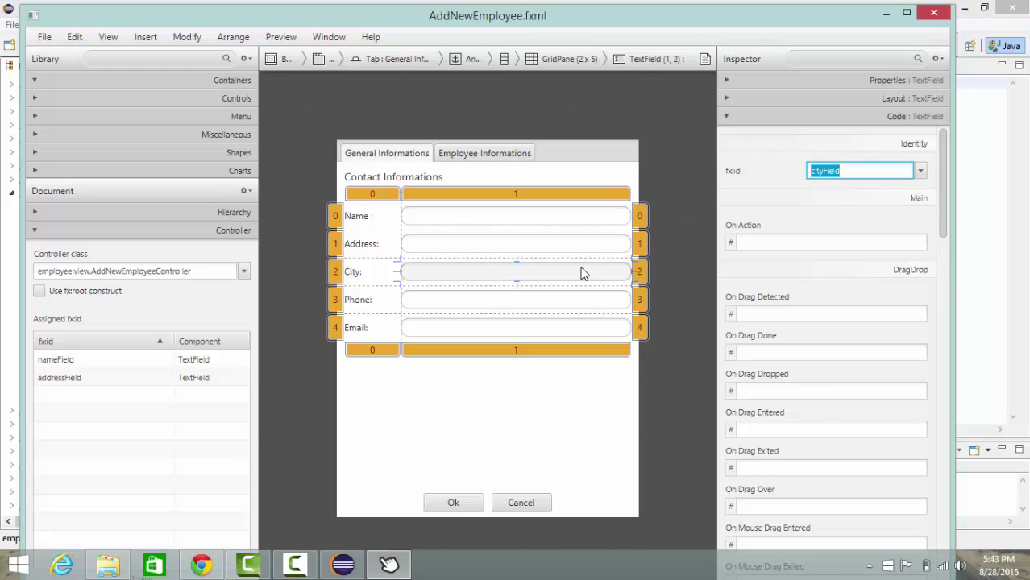
left_click(560, 306)
left_click(920, 171)
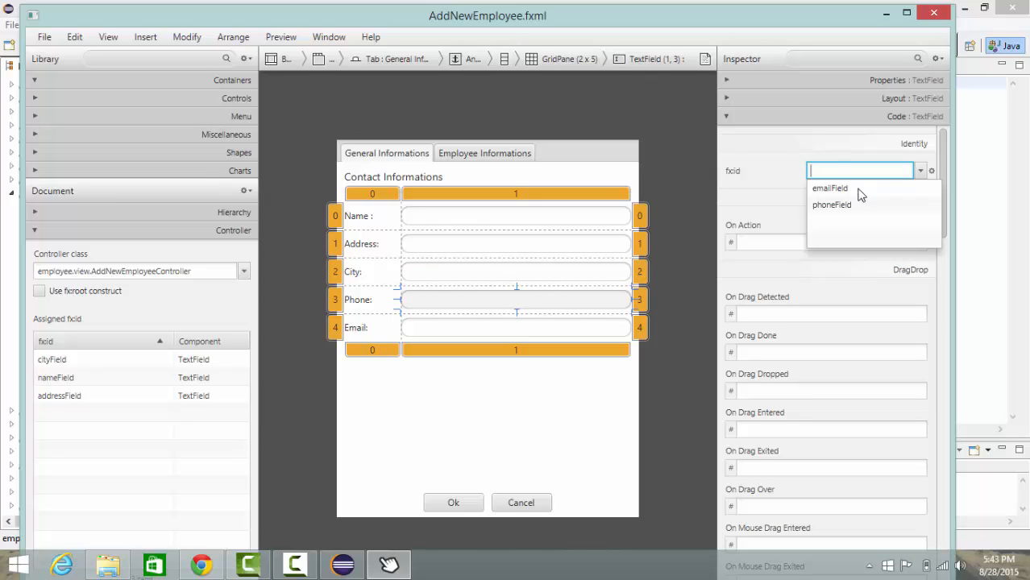
left_click(832, 205)
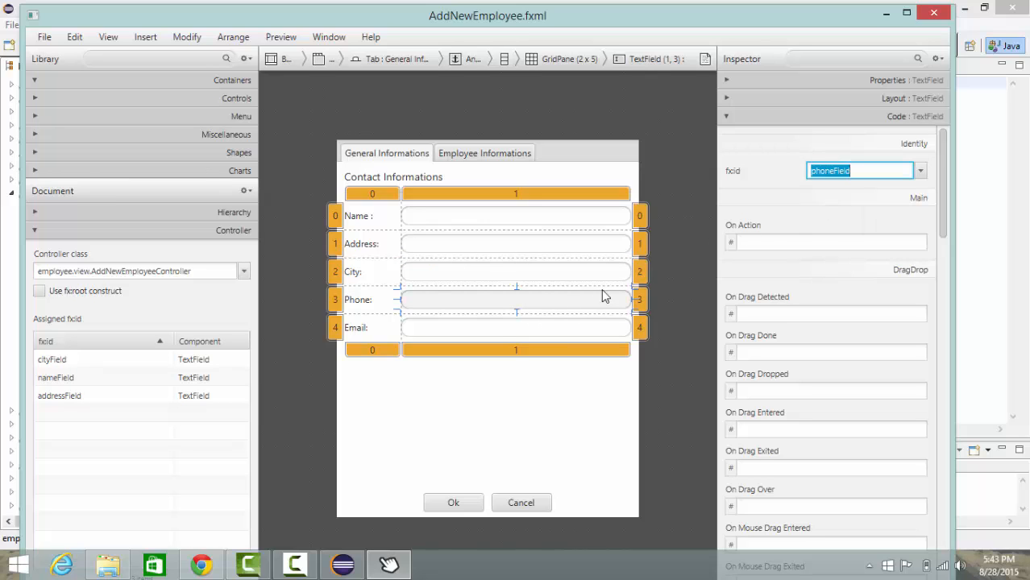
left_click(596, 327)
left_click(920, 171)
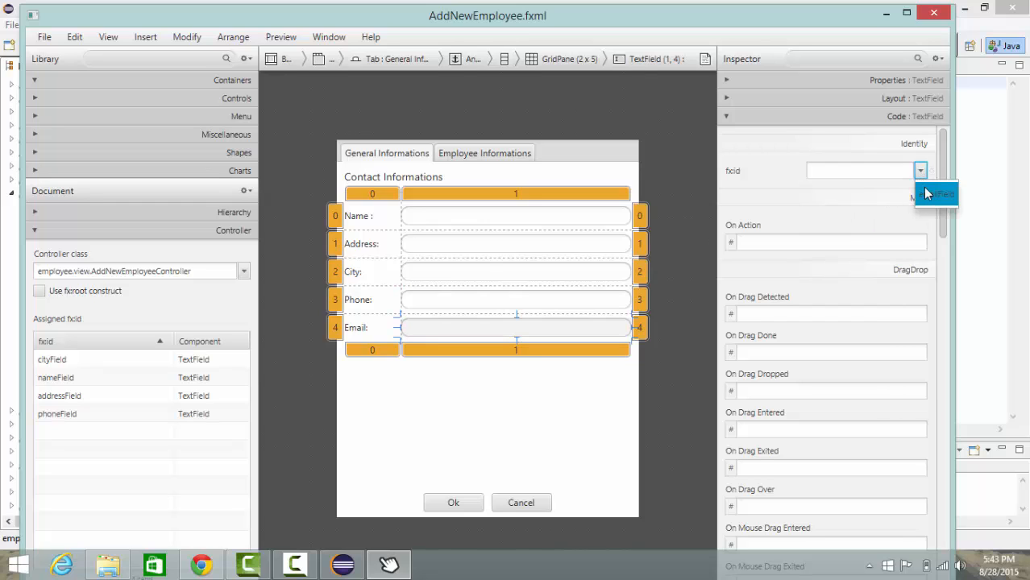
left_click(926, 193)
left_click(666, 136)
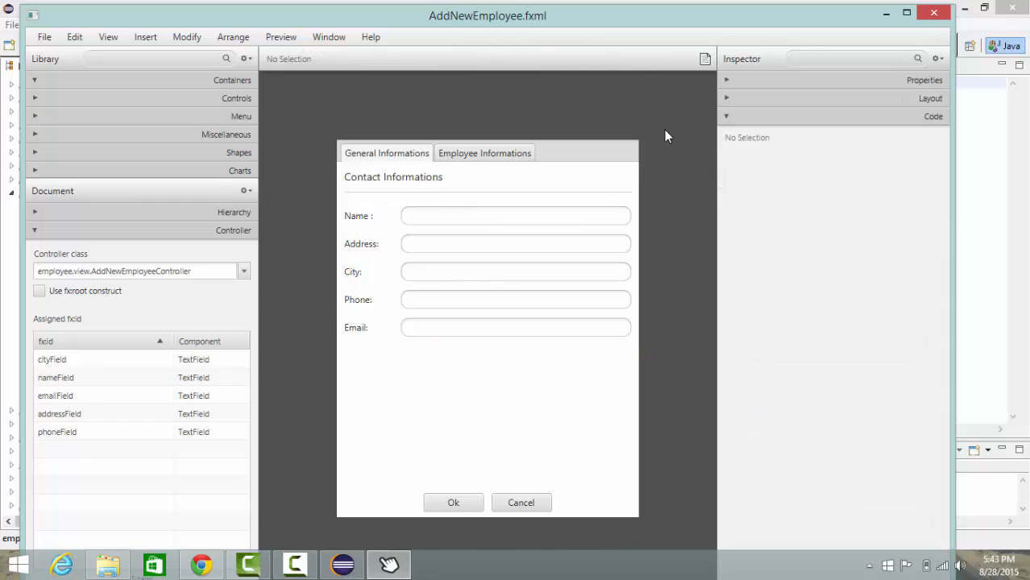
Save AddNewEmployee.fxml, close Scene Builder and run the EmployeeApp1 project
key("ctrl+s")
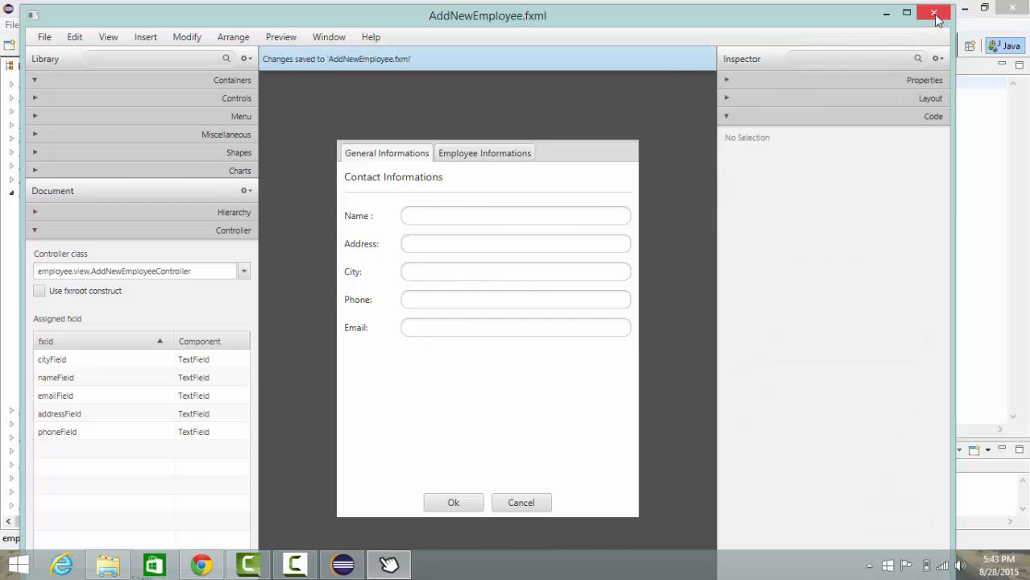
left_click(935, 14)
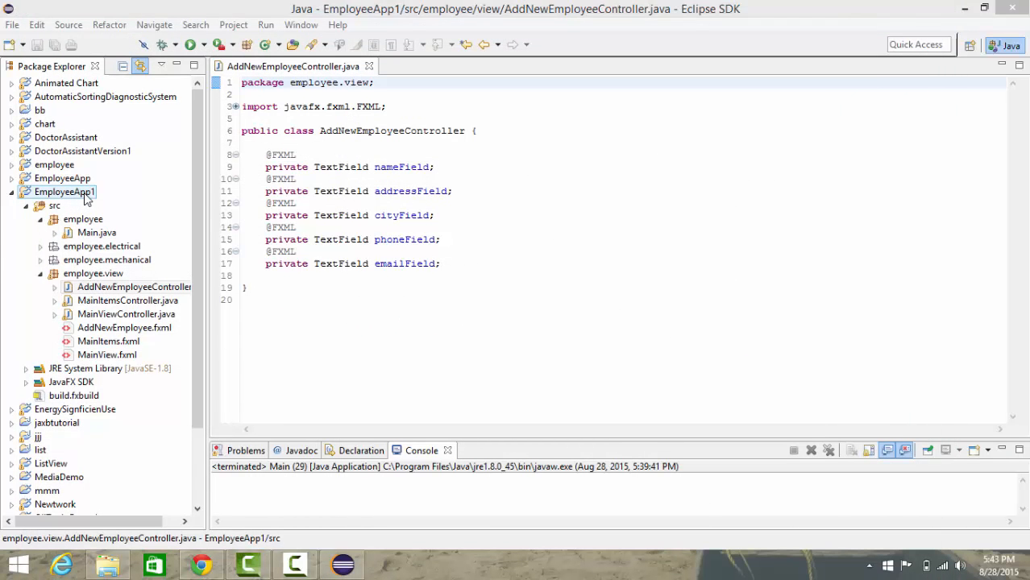
left_click(65, 192)
left_click(191, 45)
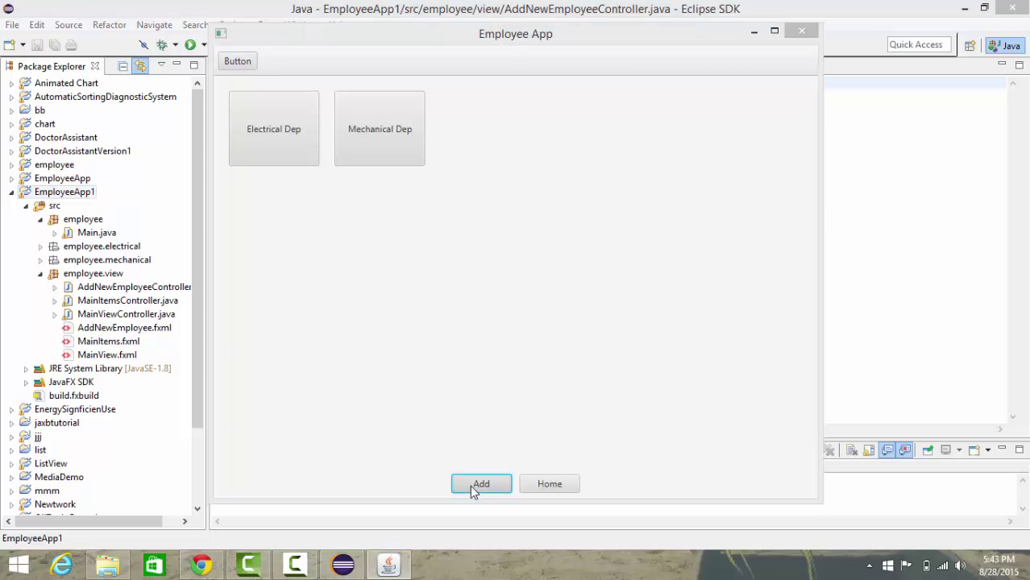
Confirm the Add New Employee dialog opens, then close the dialog and the app
left_click(473, 489)
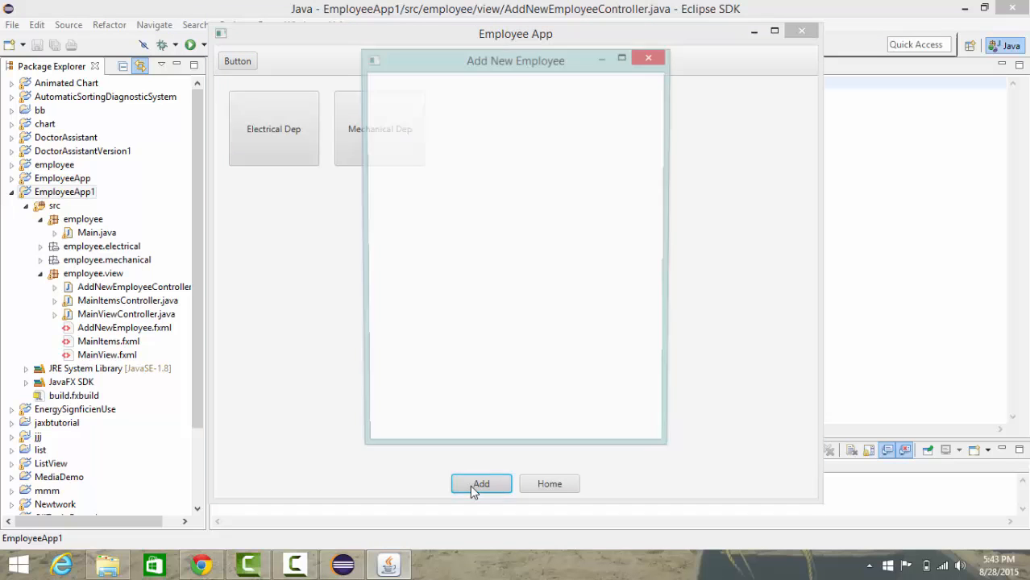
left_click(650, 58)
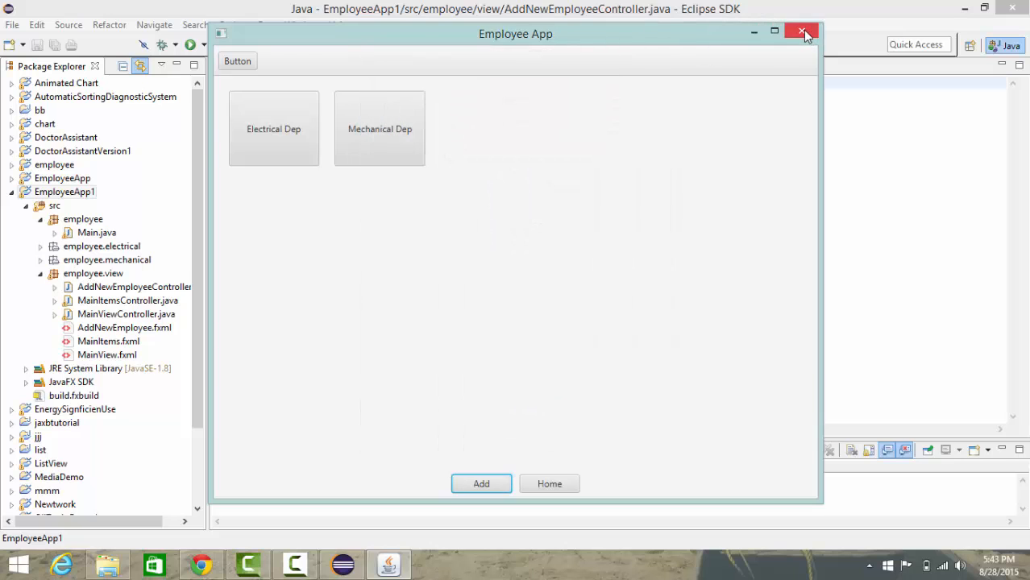
left_click(802, 32)
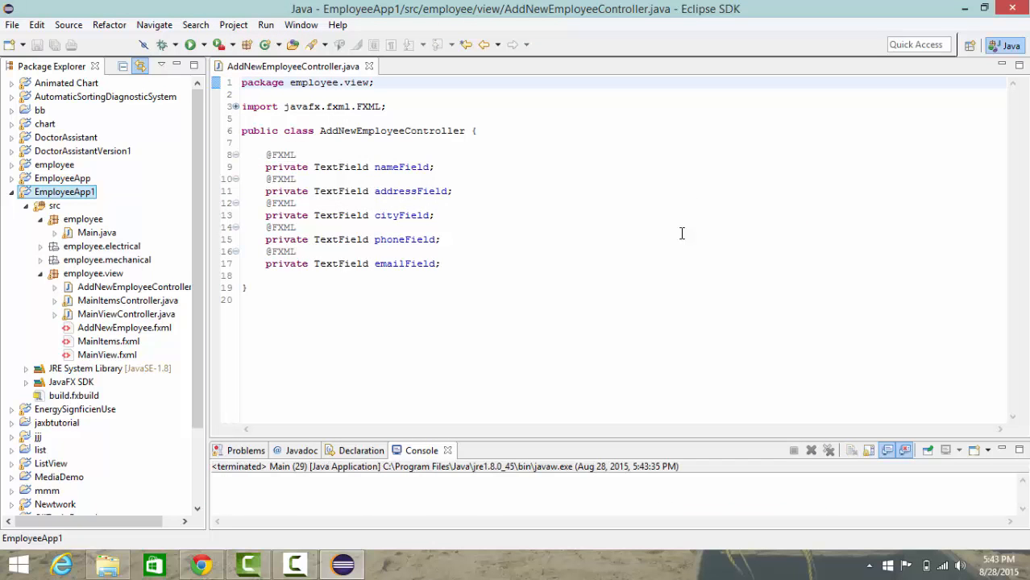